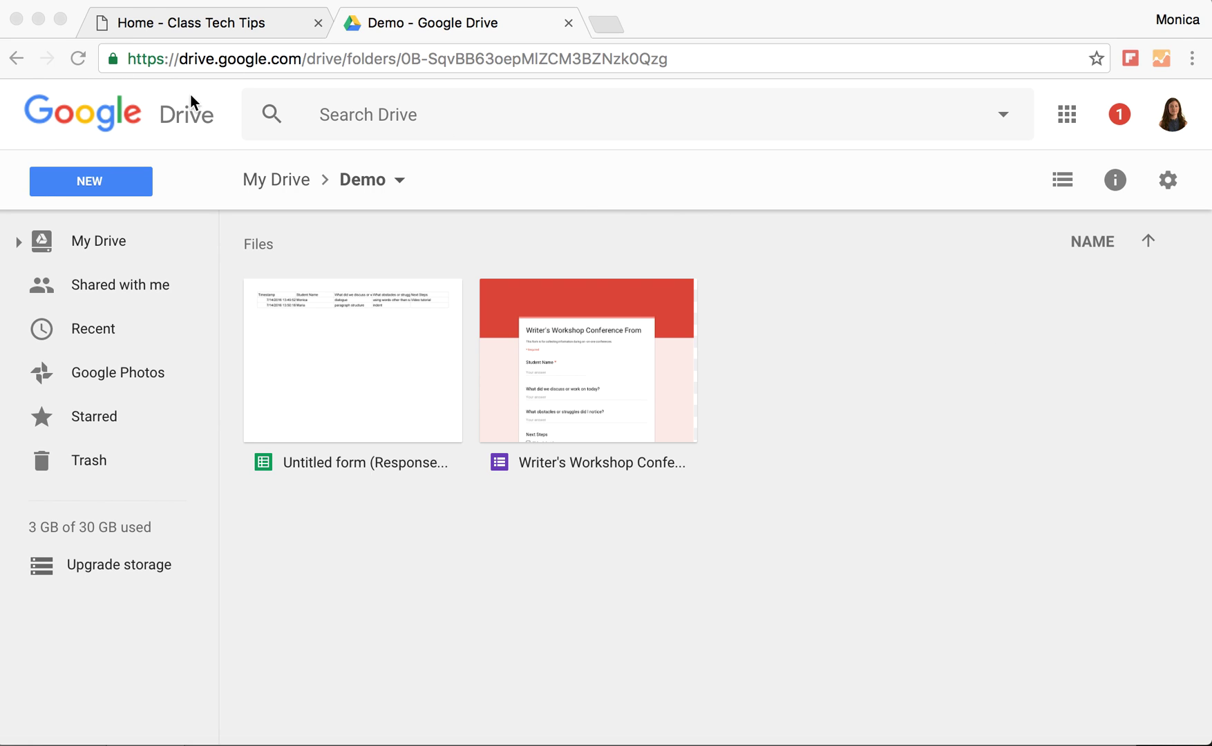
Step: From the Demo folder in Google Drive, create a new blank Google Slides presentation
click(86, 186)
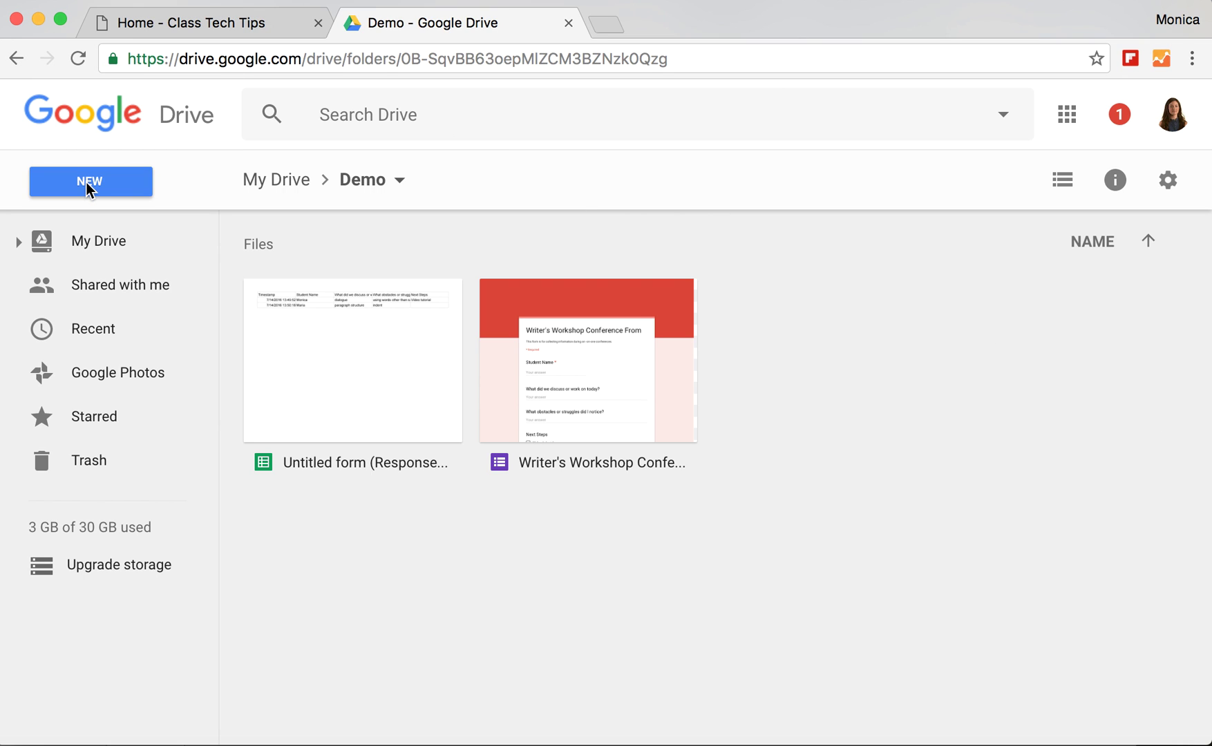
click(88, 190)
click(140, 449)
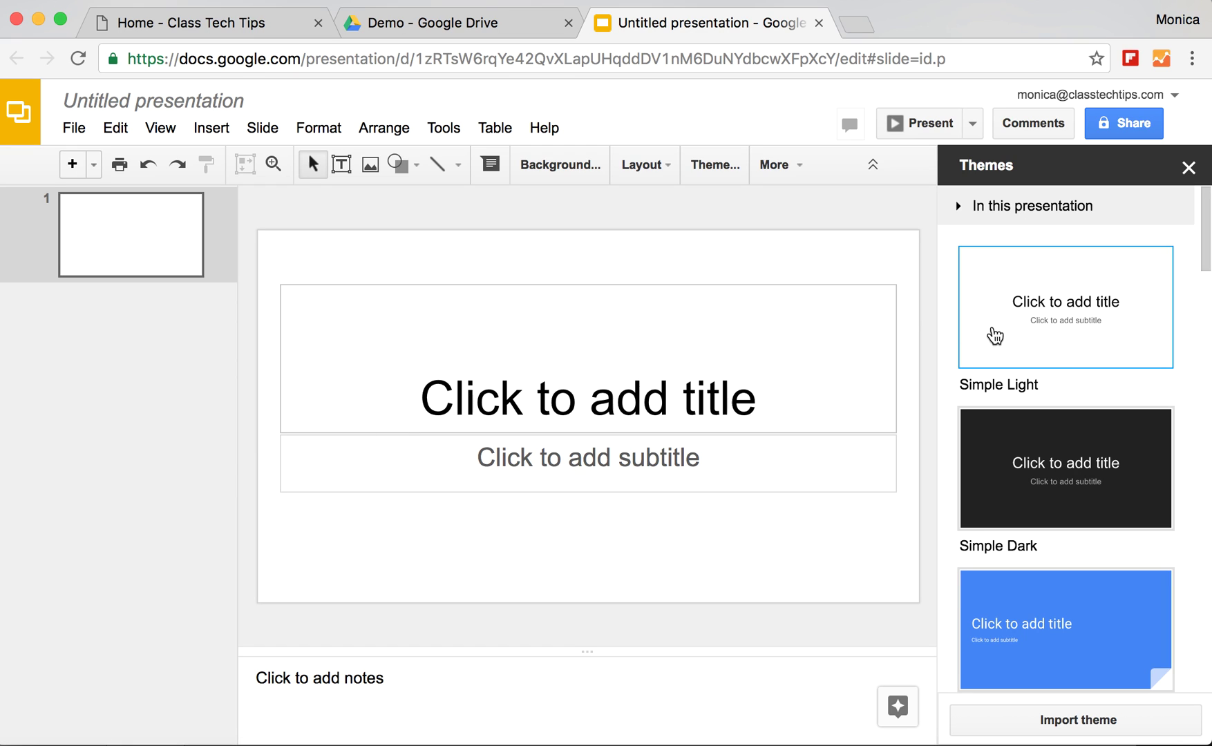
Step: Apply the white-and-turquoise Beach Day theme to the deck and close the themes panel
scroll(1048, 594, down, 3)
scroll(1048, 594, down, 4)
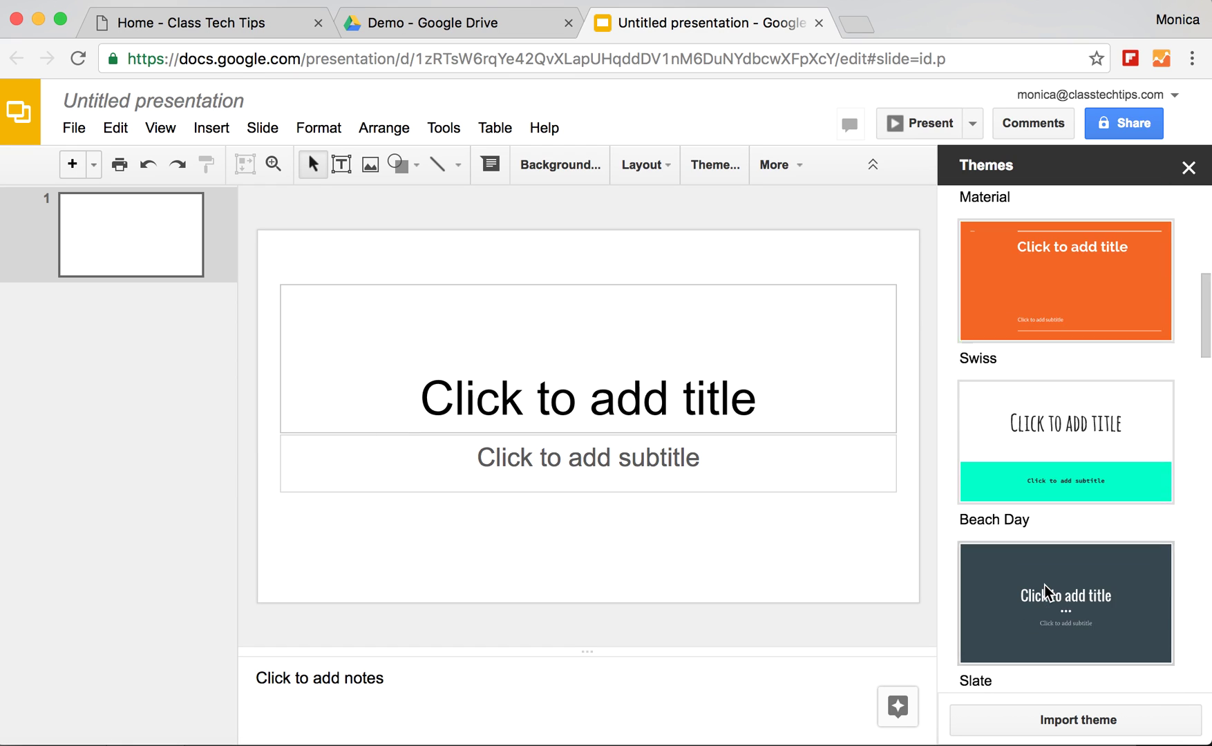
click(1049, 472)
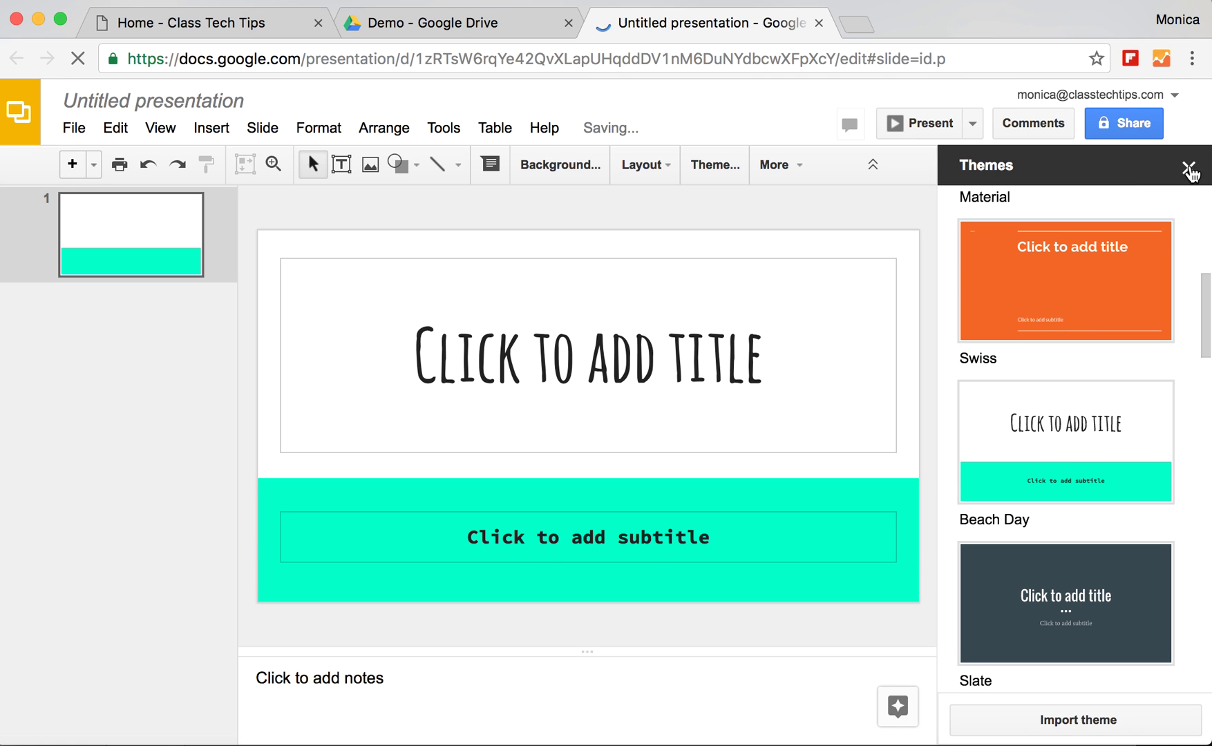
click(1186, 169)
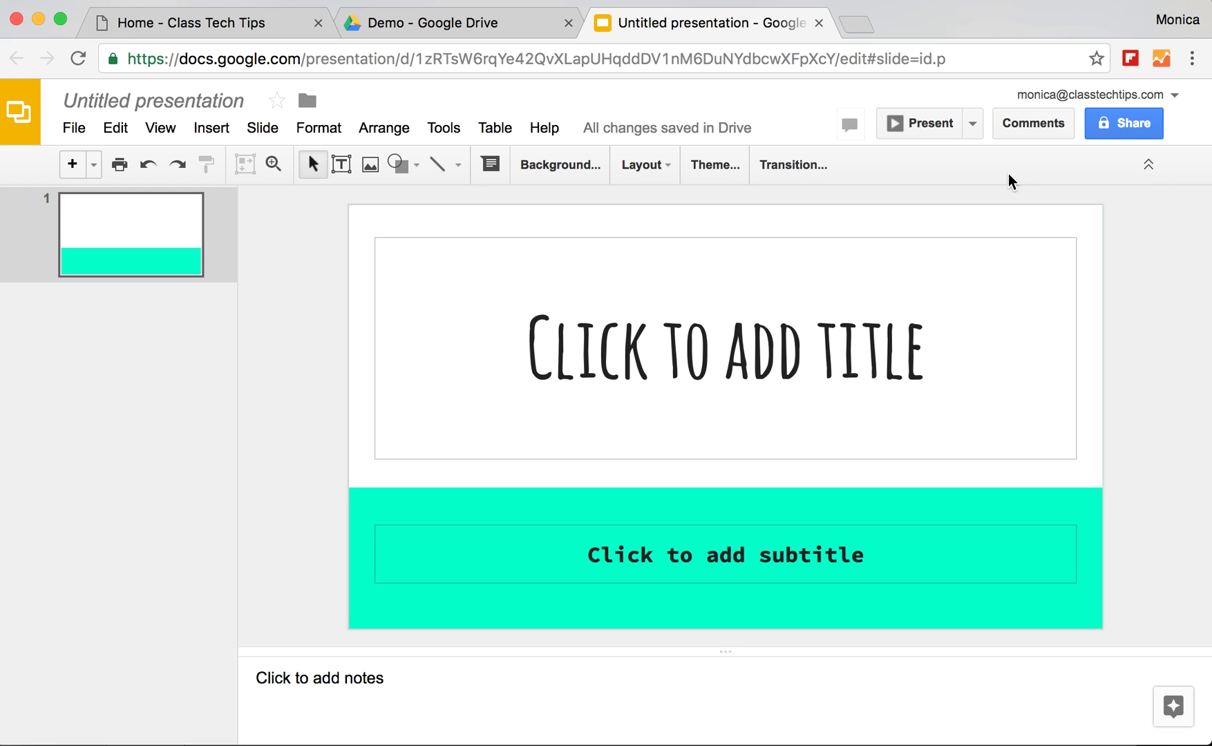
click(751, 363)
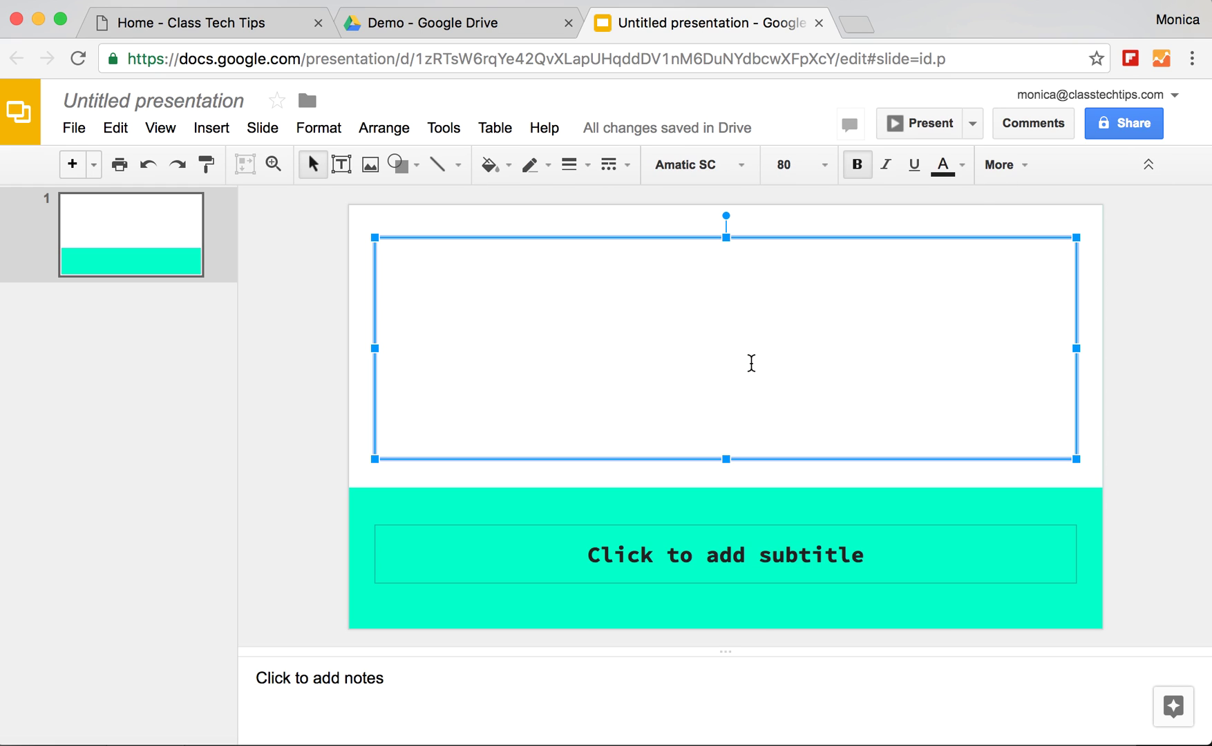
Step: Title slide 1 'Book Report (Book Title)' with subtitle 'Student Name', then add a second slide
text(Book Report)
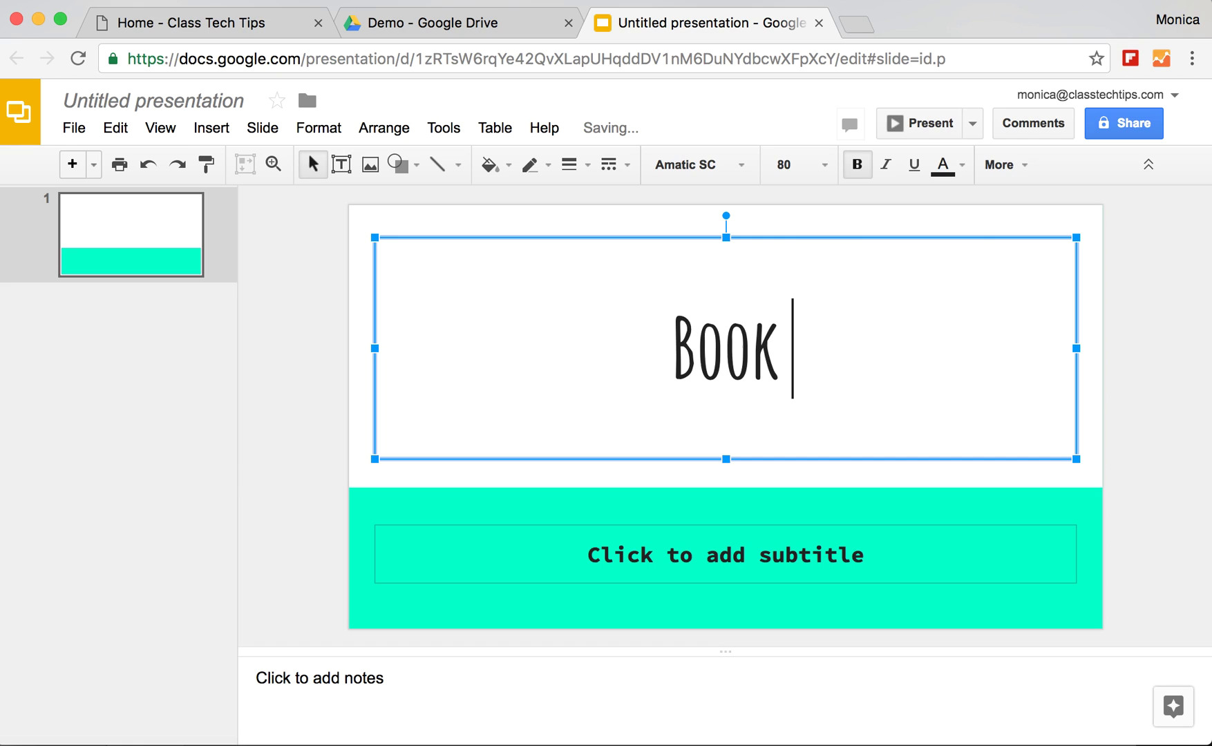
text( (Book Title)
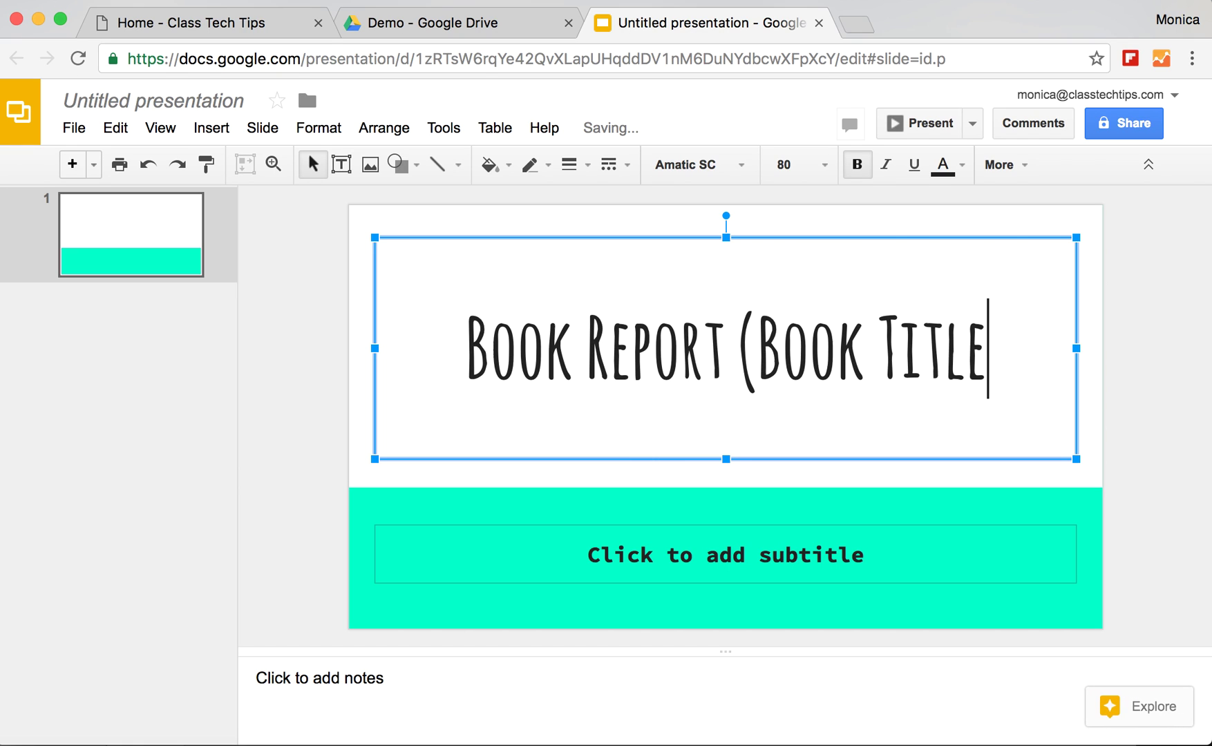
text())
click(671, 562)
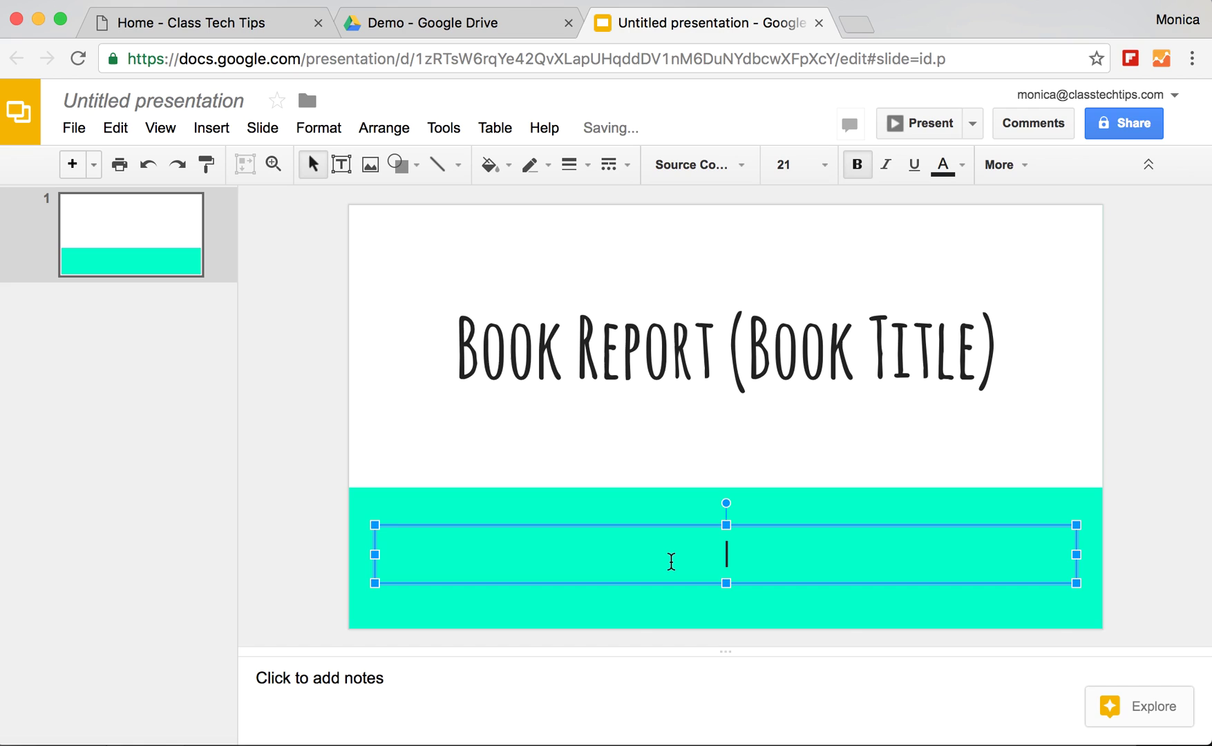
text(Student Name)
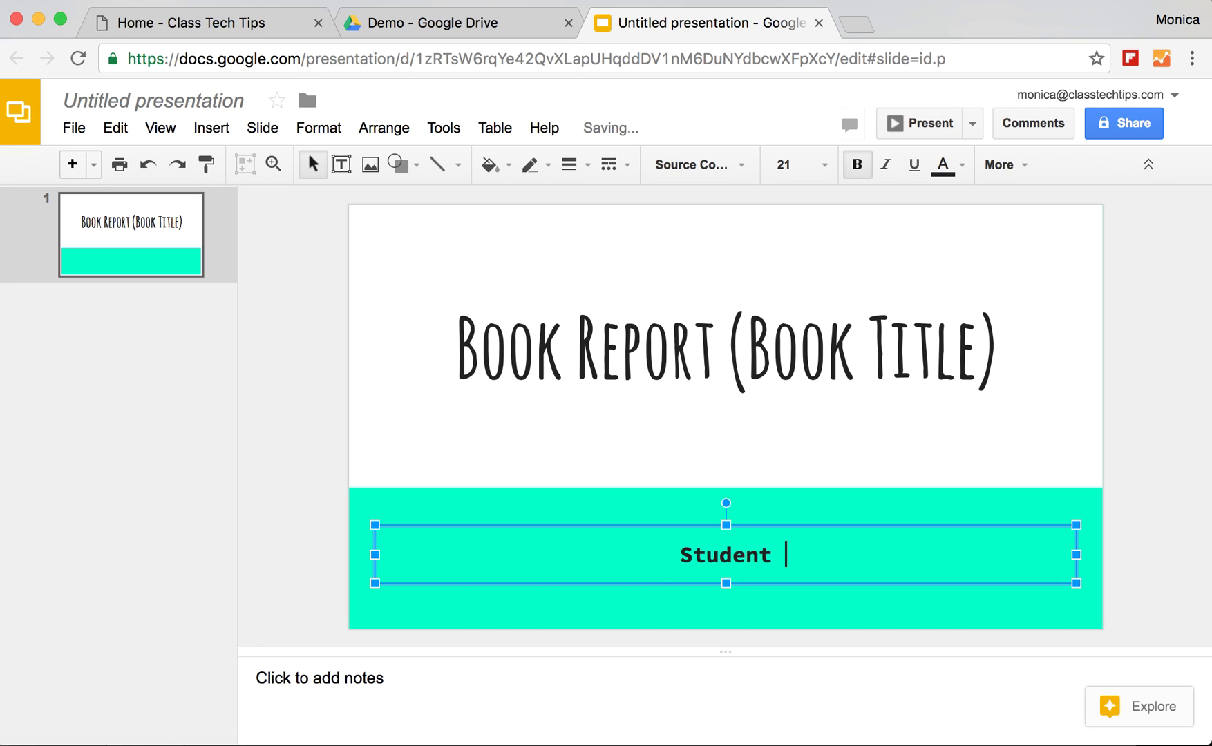
click(515, 456)
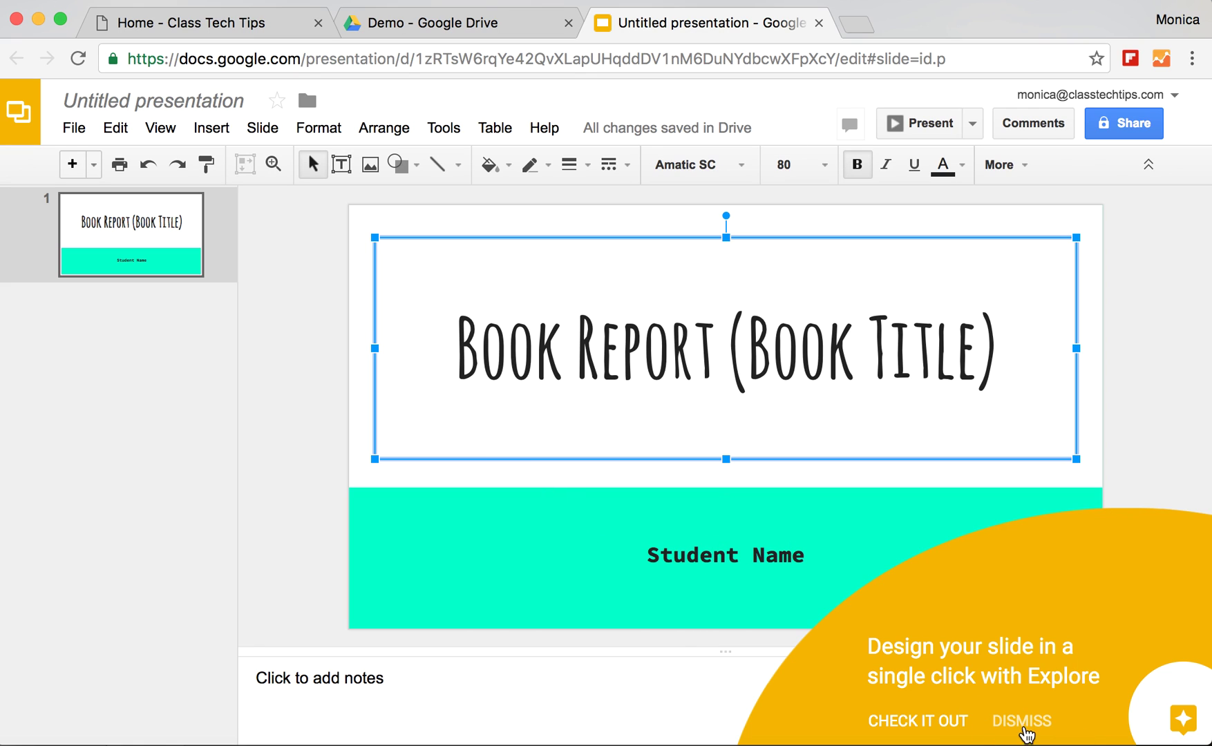
click(1022, 720)
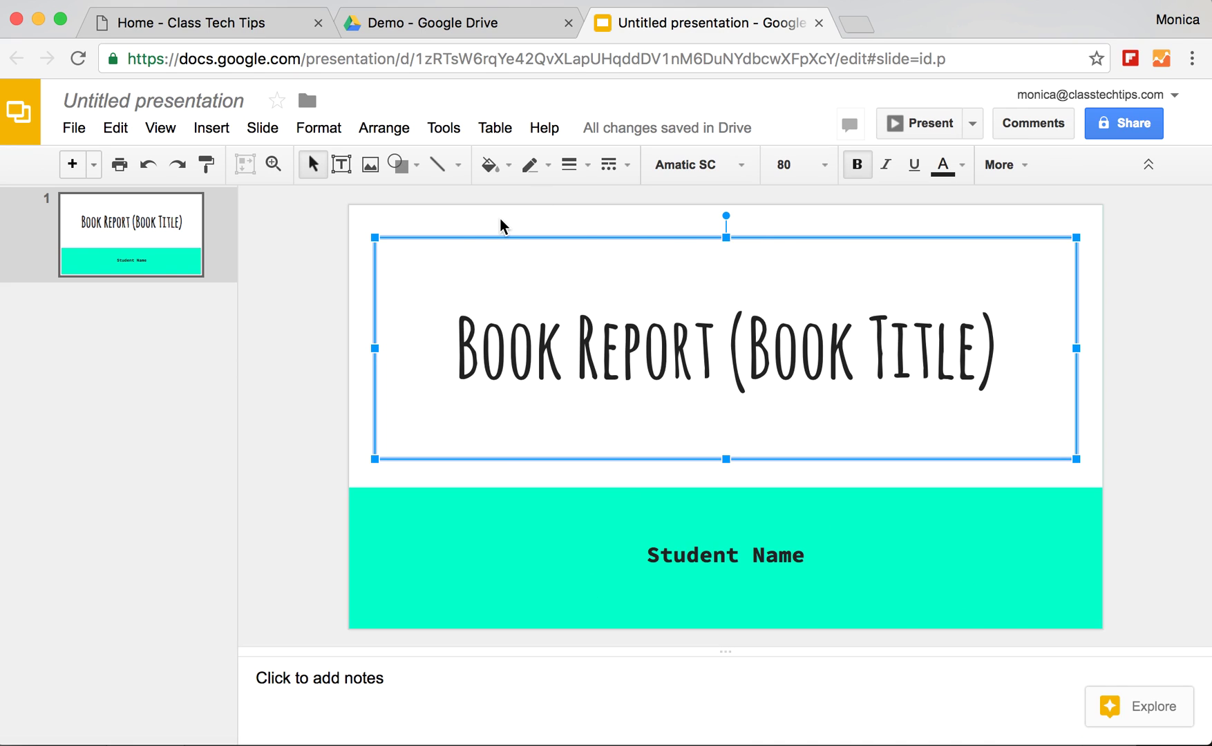
click(72, 165)
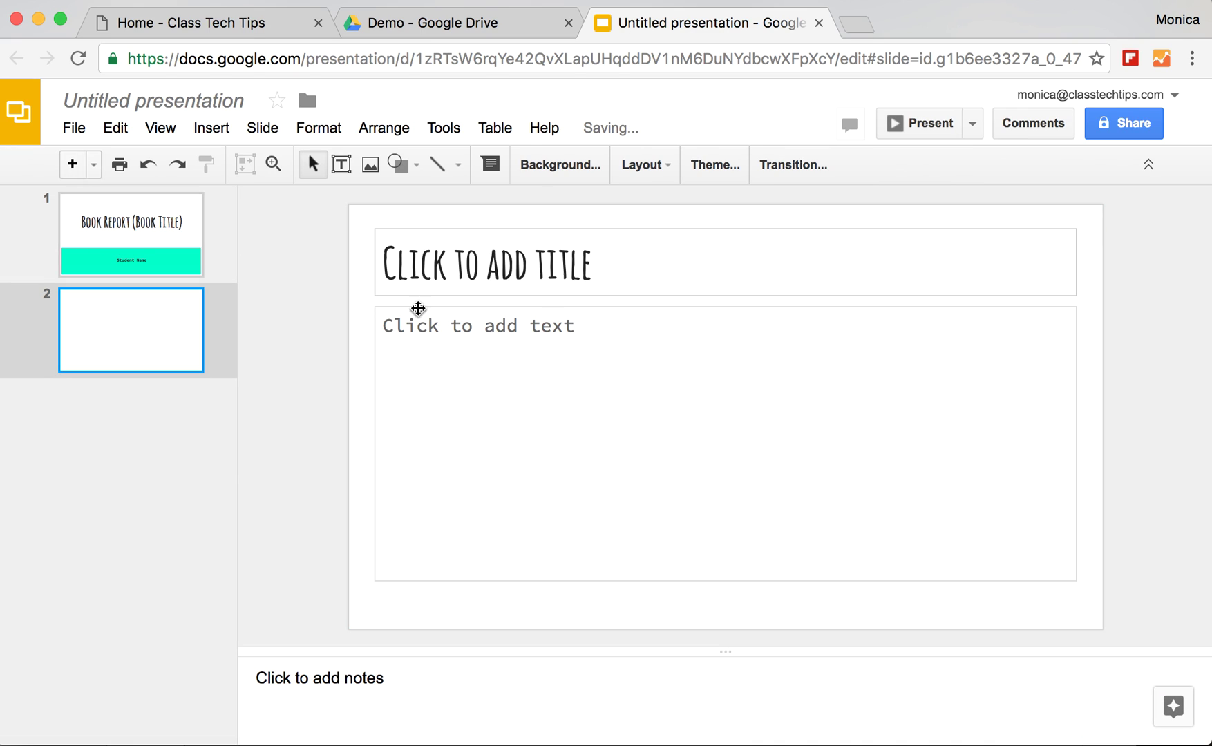
Step: Title slide 2 'Title of the book' with body lines Author, Genre, 'One fun fact to get the reader excited!'
click(453, 260)
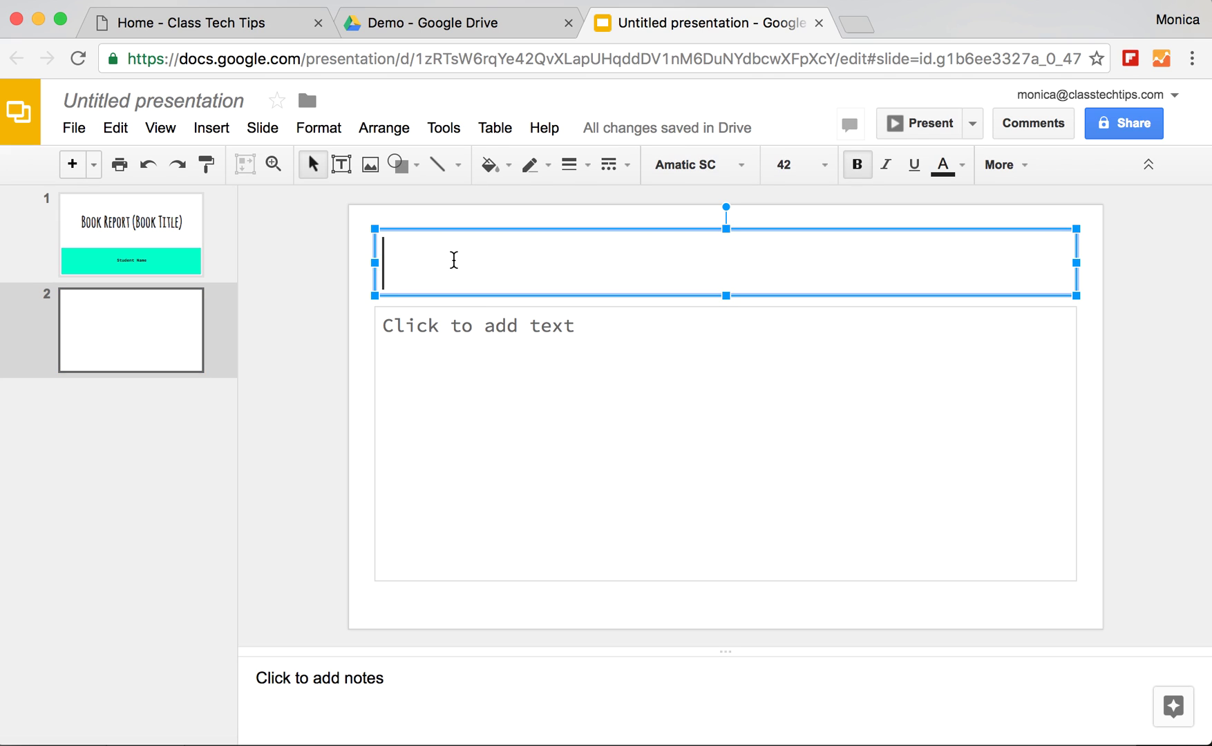
text(TIT)
text(le of th)
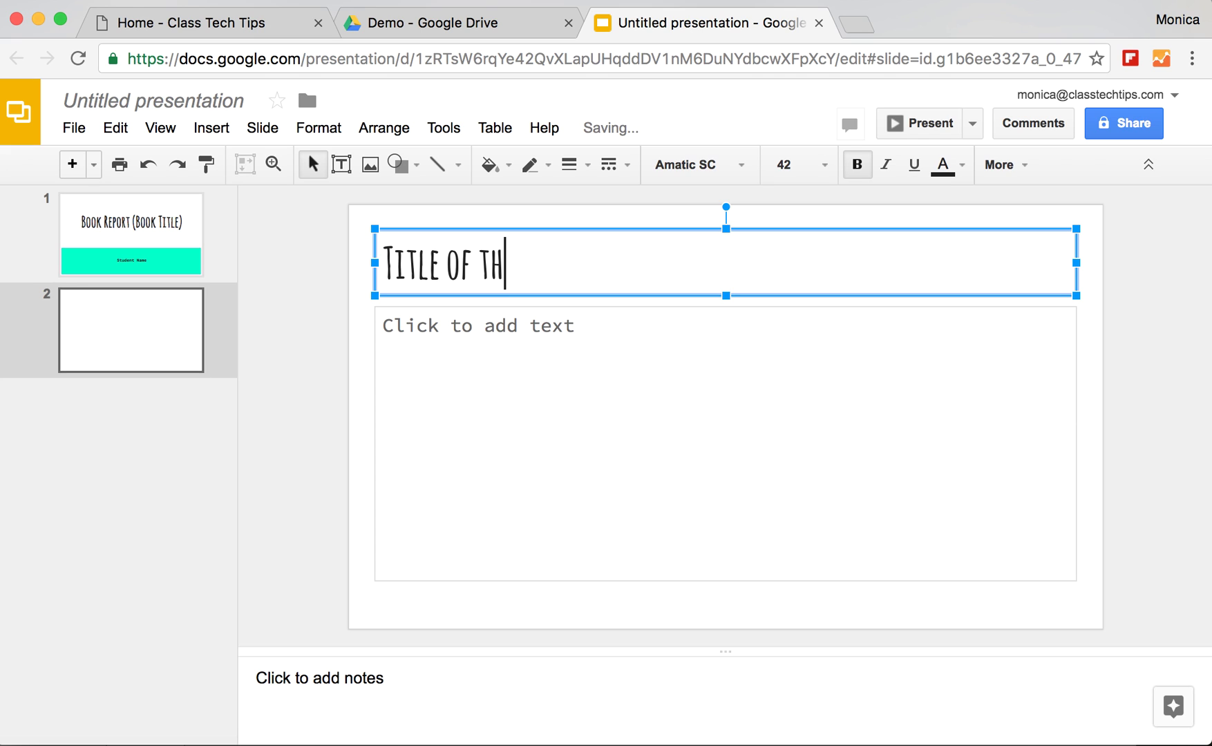
text(e book)
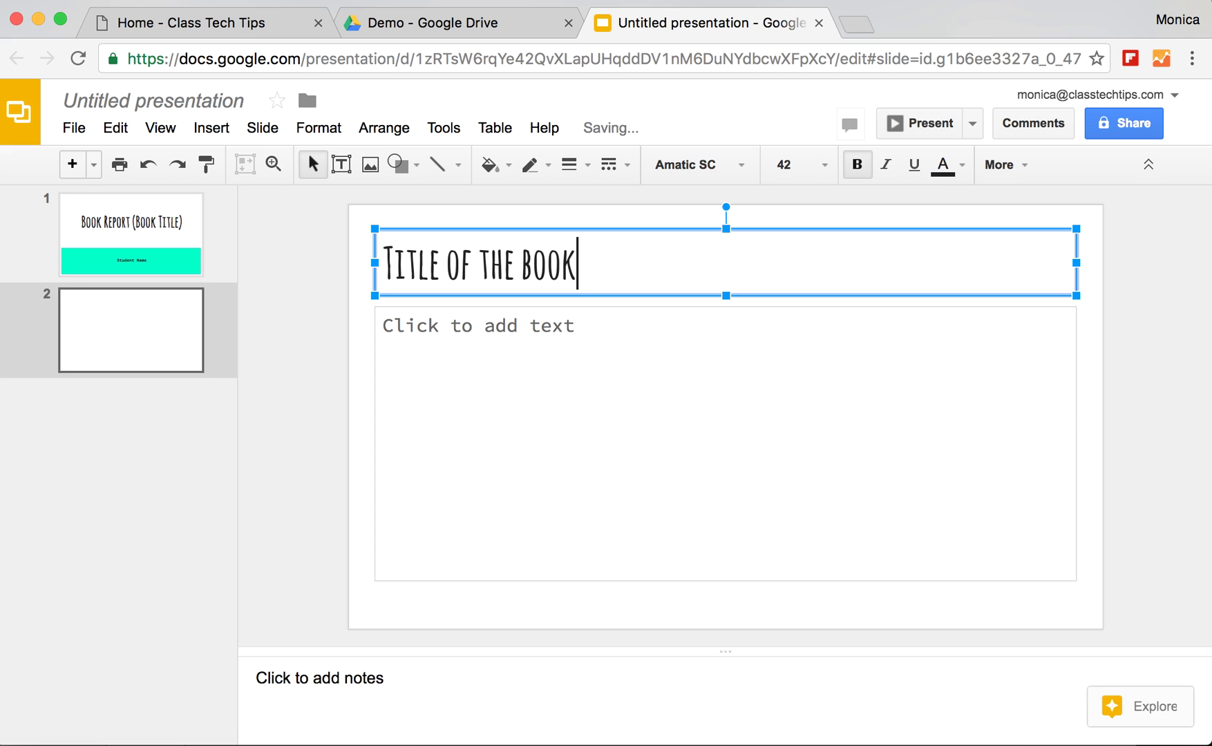
click(452, 321)
text(Author)
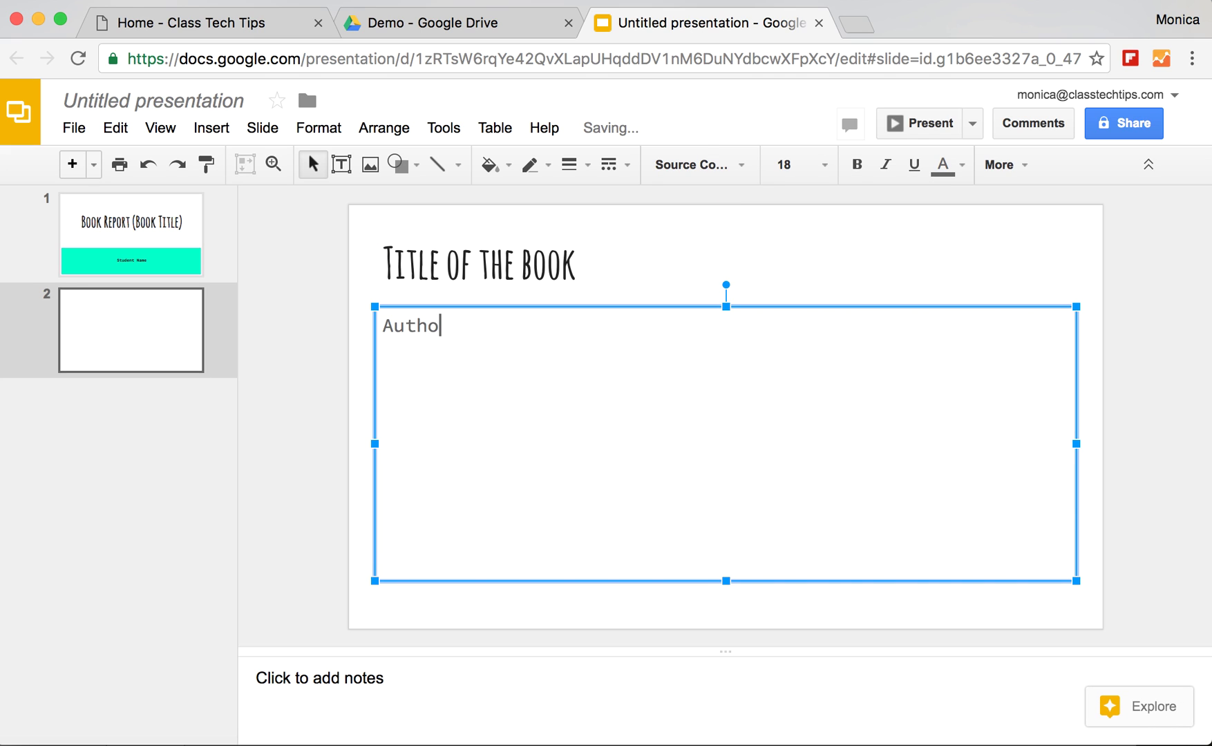
key(Return)
text(Genre)
key(Return)
text(One fun )
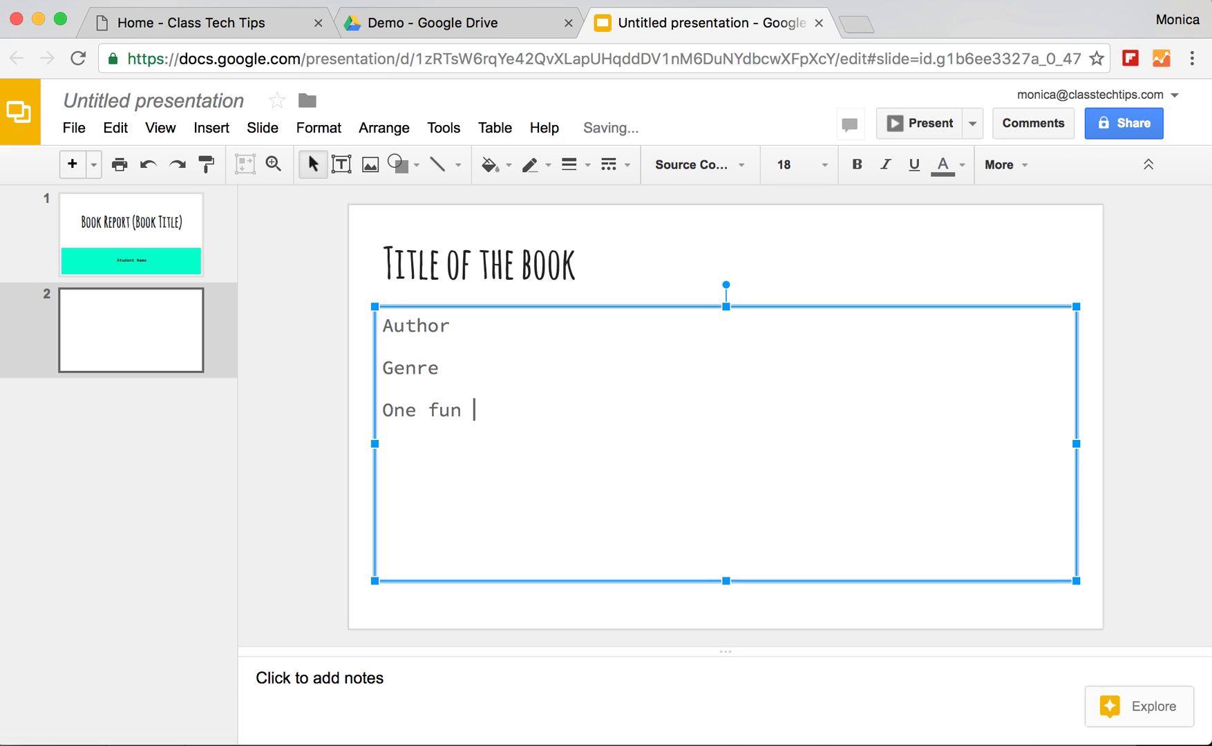
text(fact to get the )
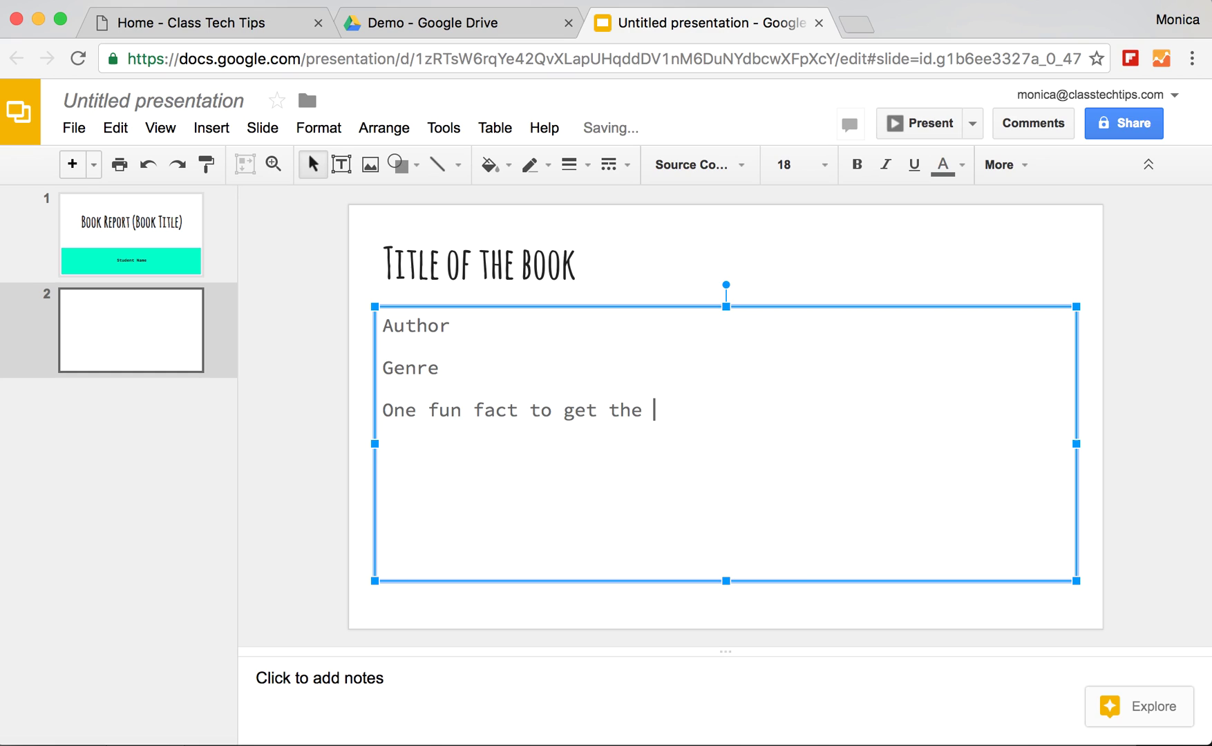
text(reader excit)
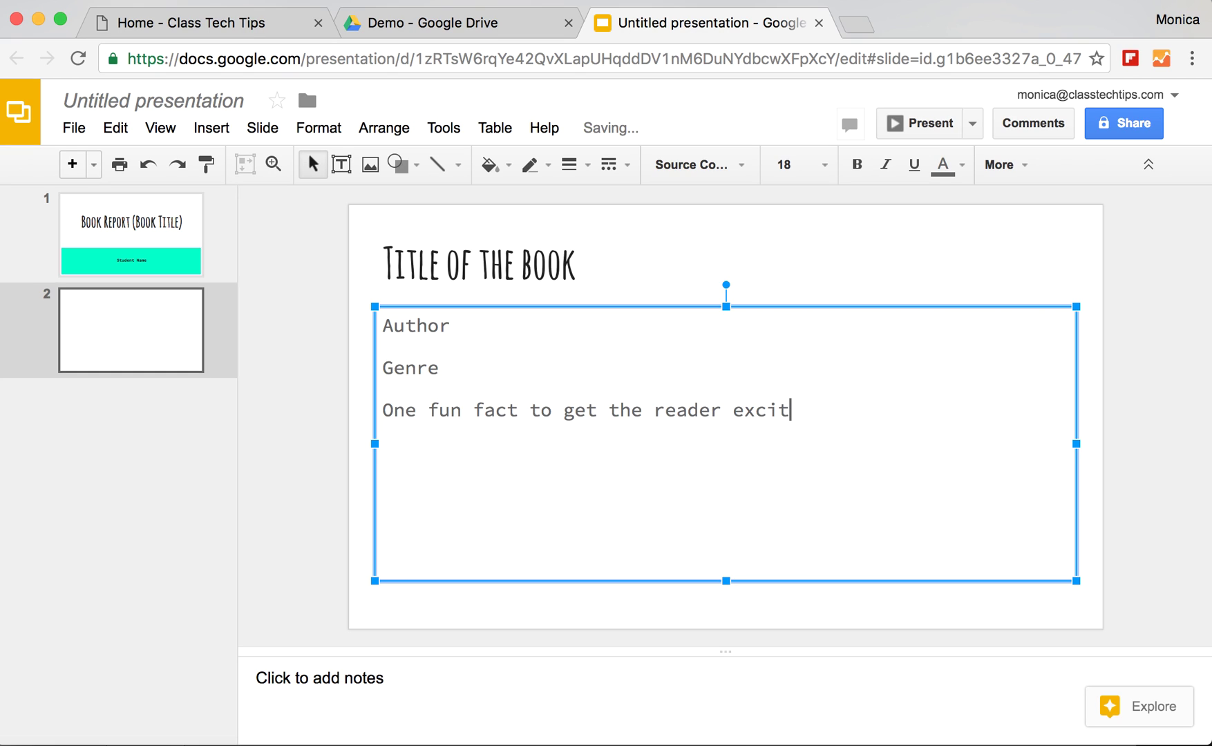
text(ed!)
click(131, 326)
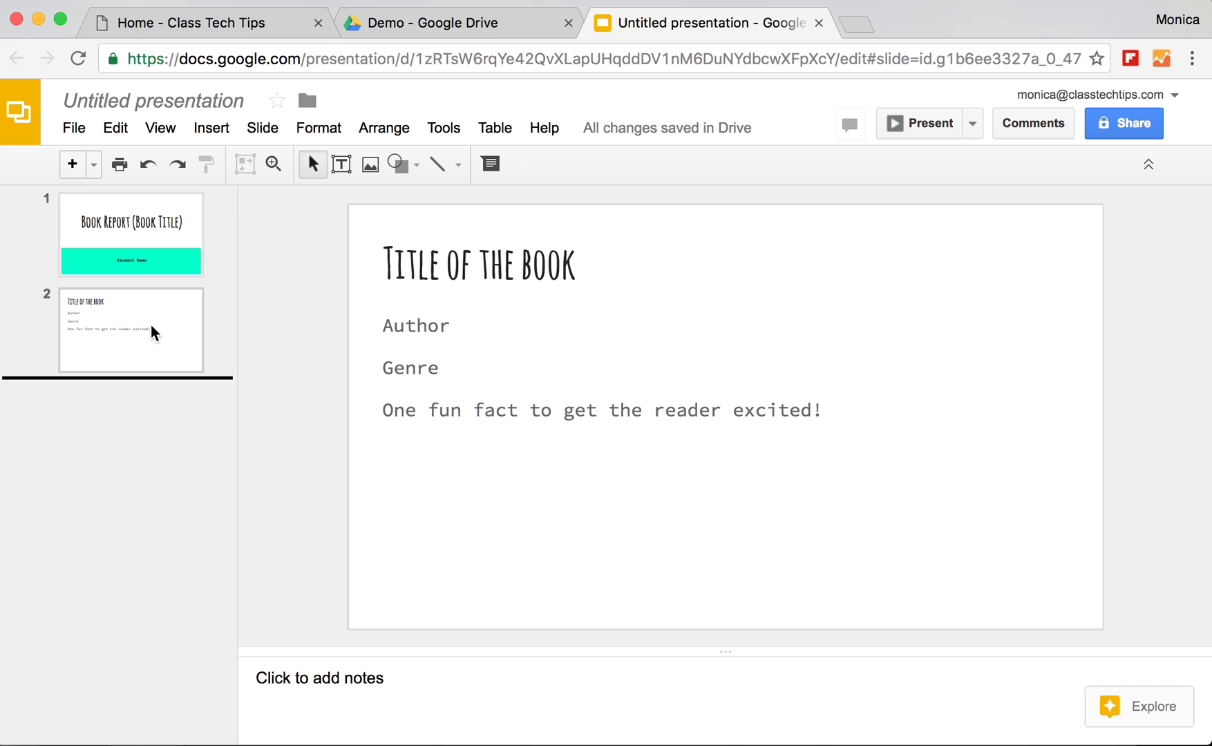
Step: Add a third slide titled 'Summary' with body '3-5 sentences', then add a blank fourth slide
click(81, 164)
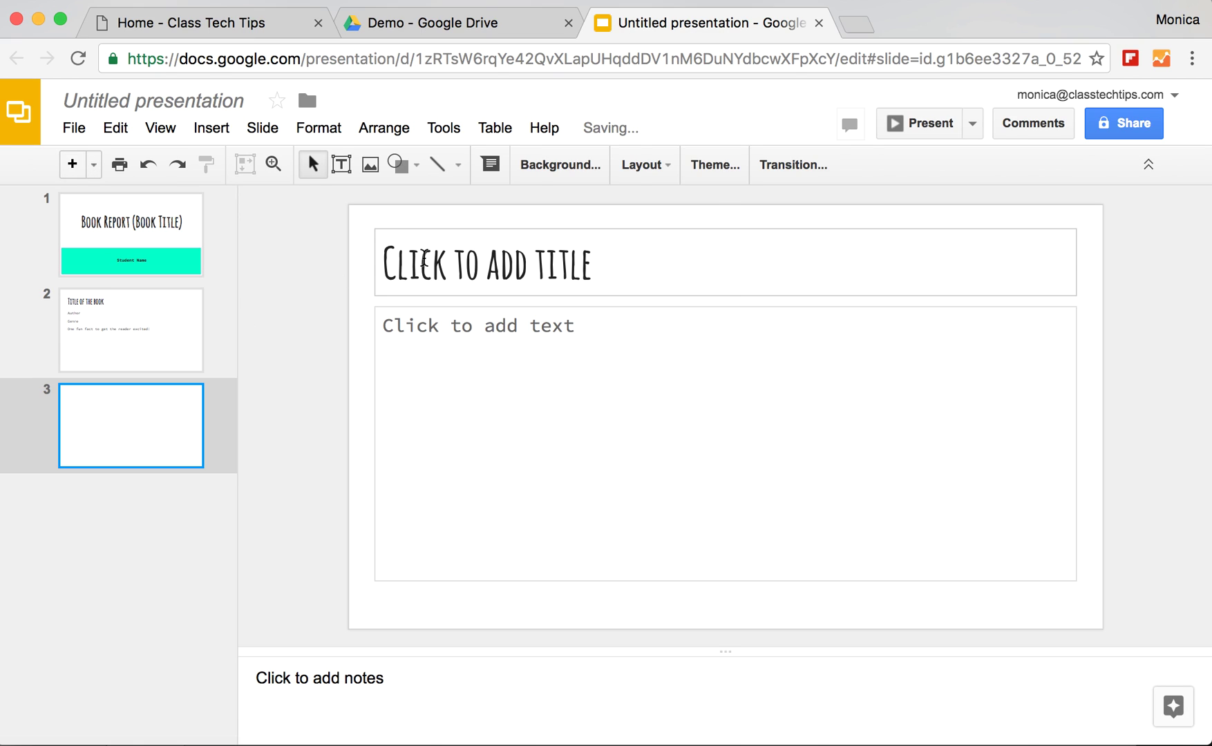
click(419, 255)
text(Sum)
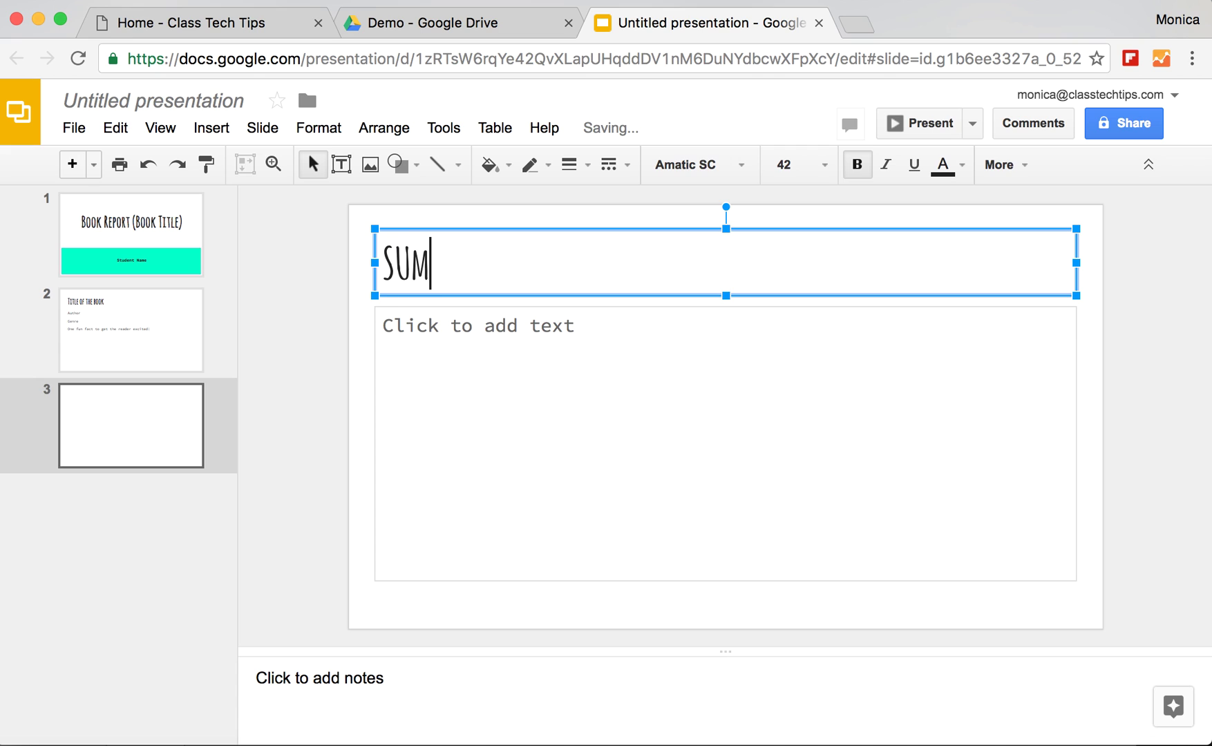
key(BackSpace)
text(mma)
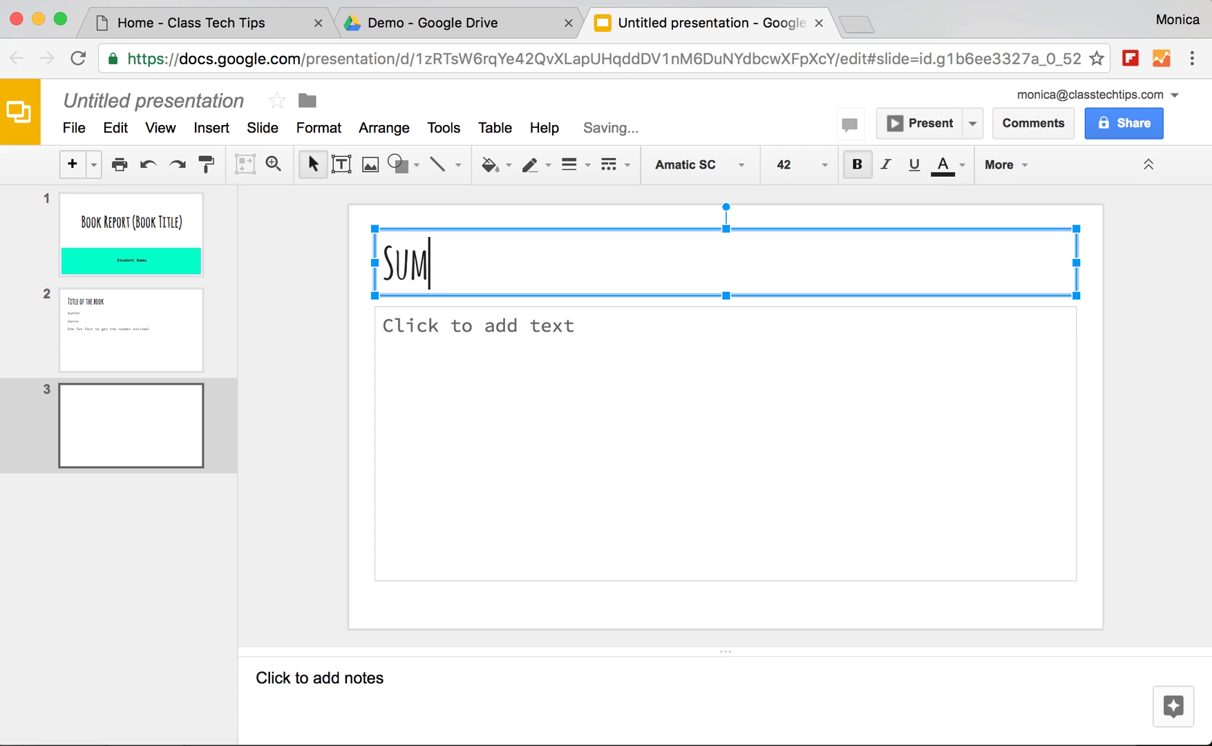
text(ry)
click(456, 330)
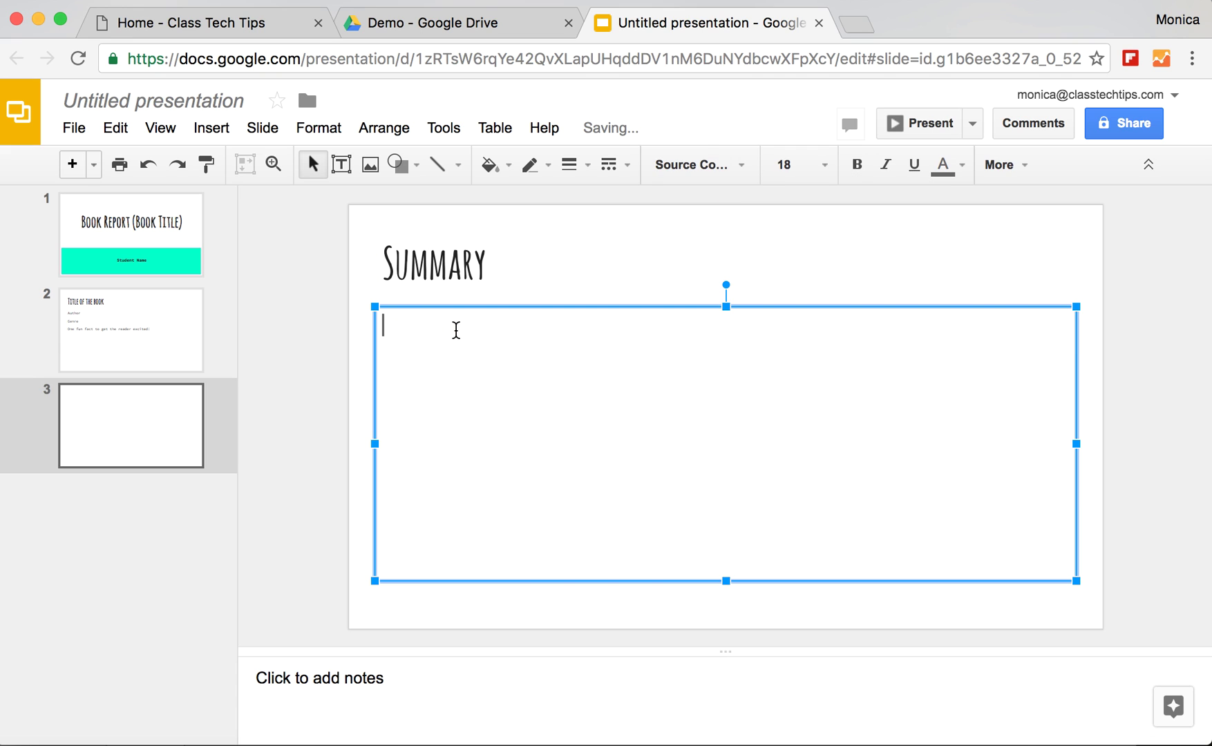
text(3-5 sentences)
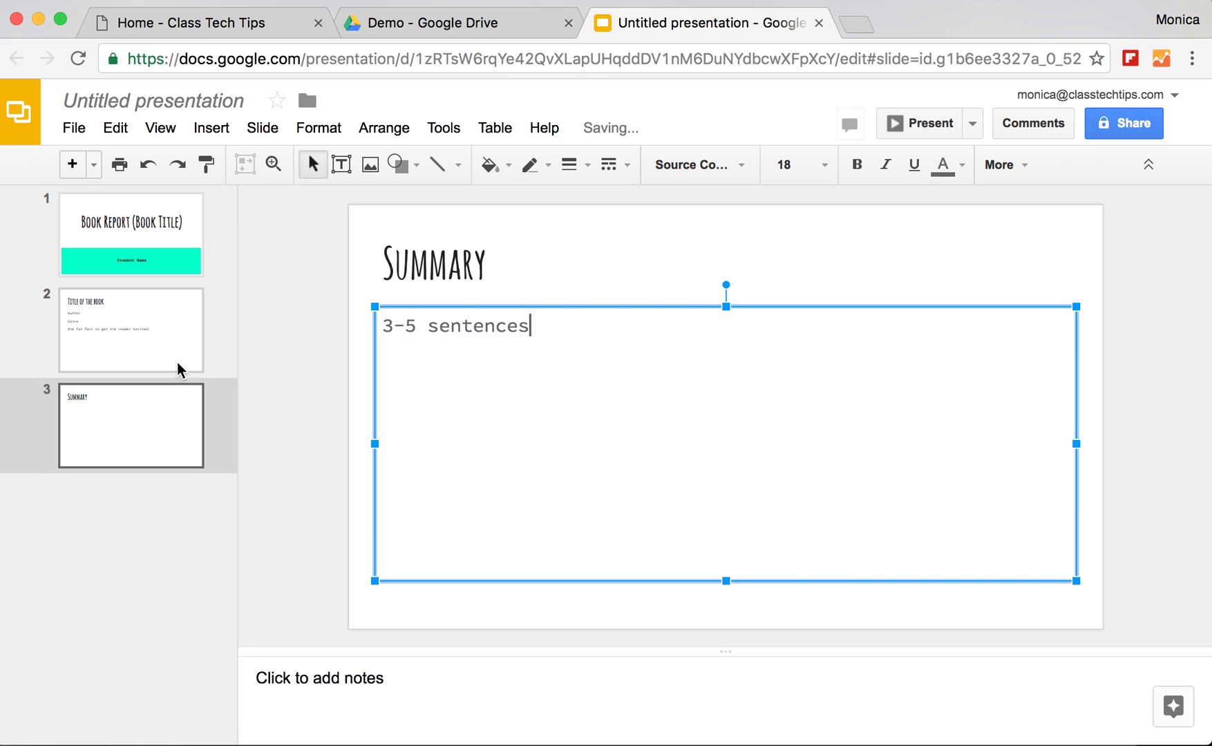
click(108, 452)
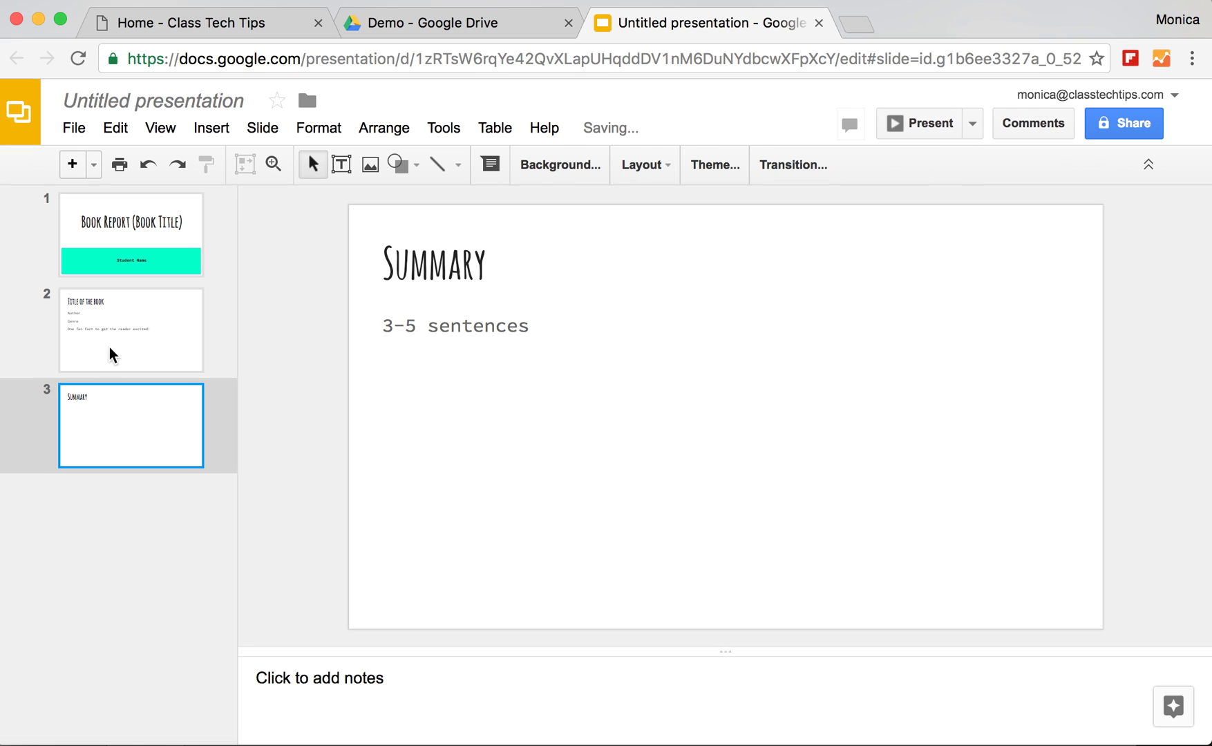
click(75, 165)
Step: Title slide 4 'Characters' with lines 'Main character (2 details)' and 'Supporting characters (1 detail each)'
click(507, 264)
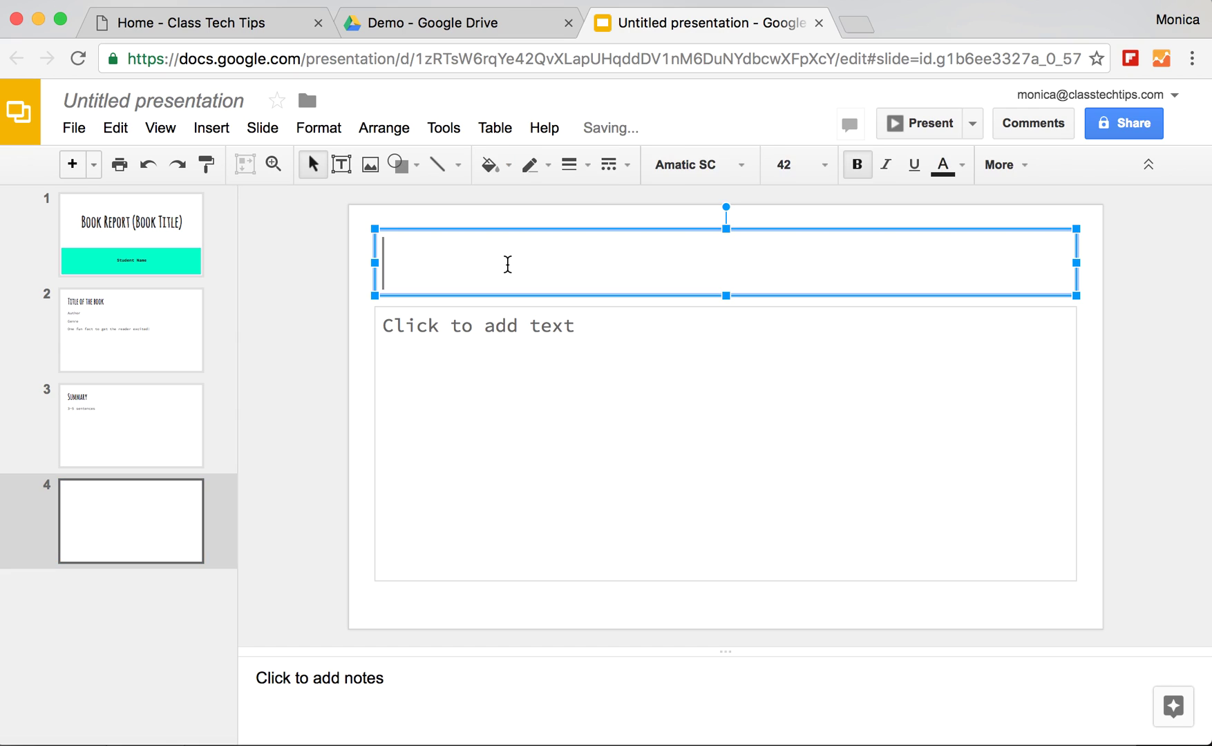
text(Characters)
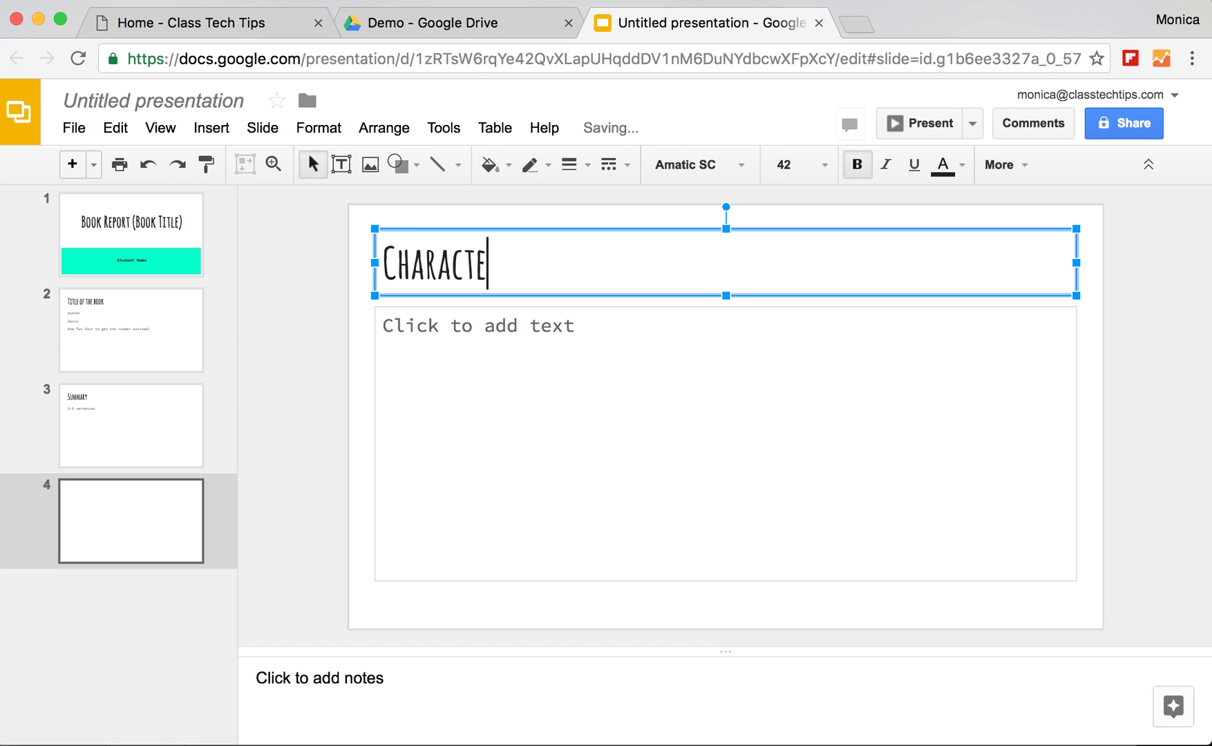
click(515, 346)
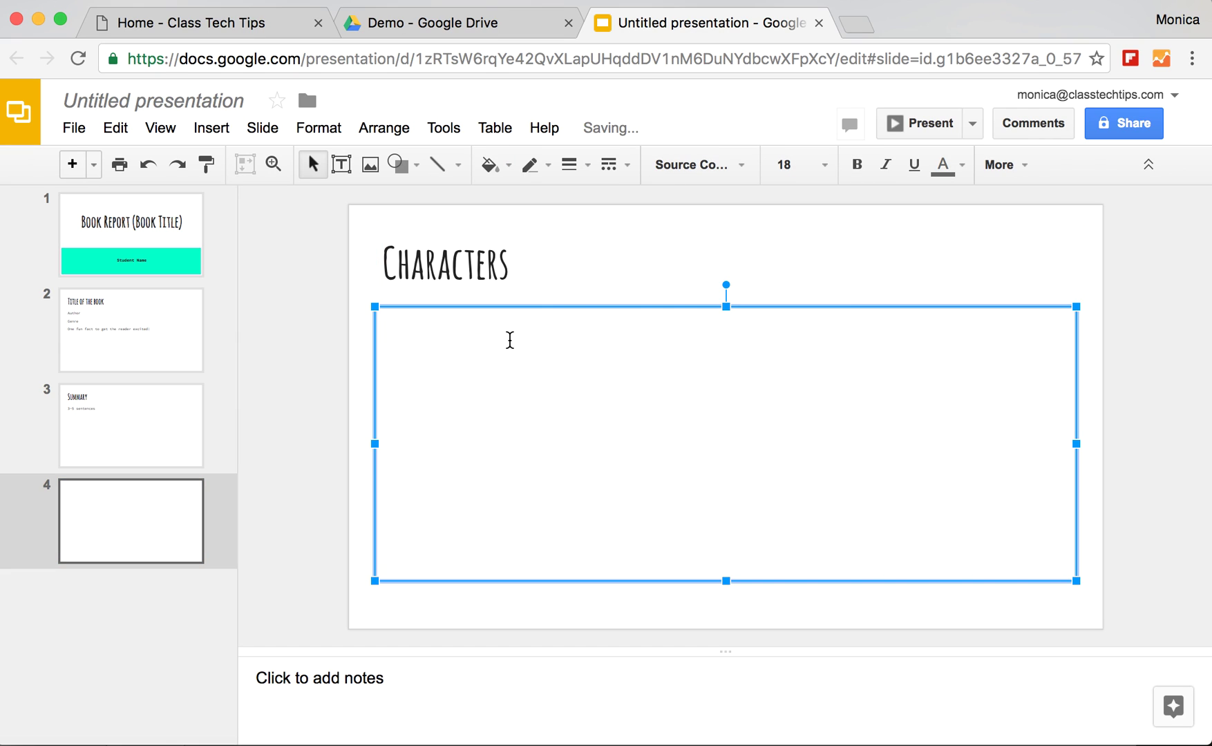
text(Main chara)
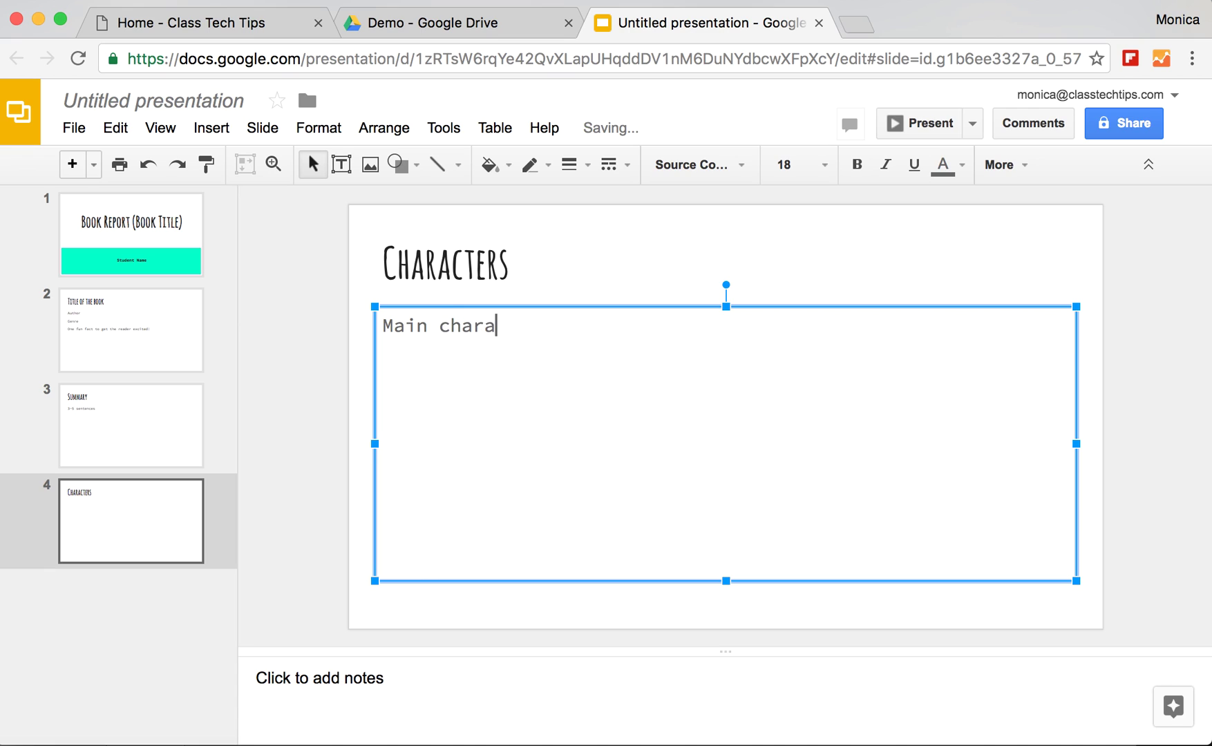
text(cter (2 details))
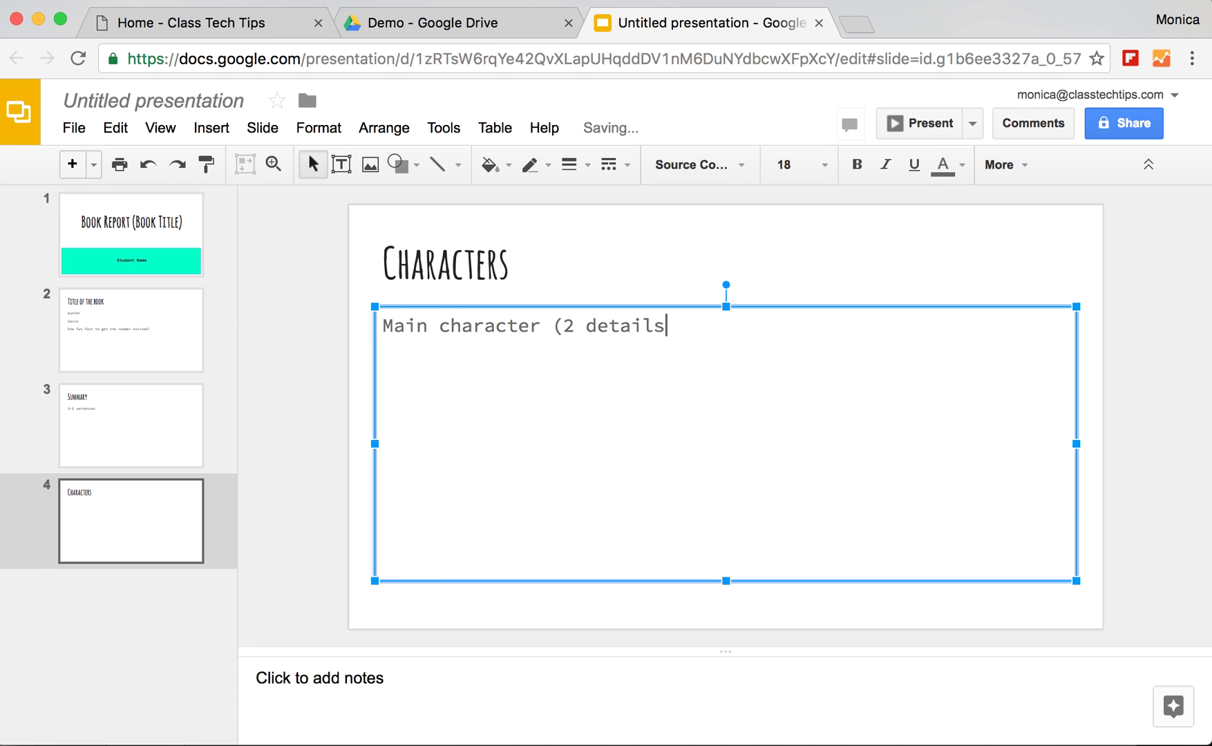
key(Return)
text(Supporting)
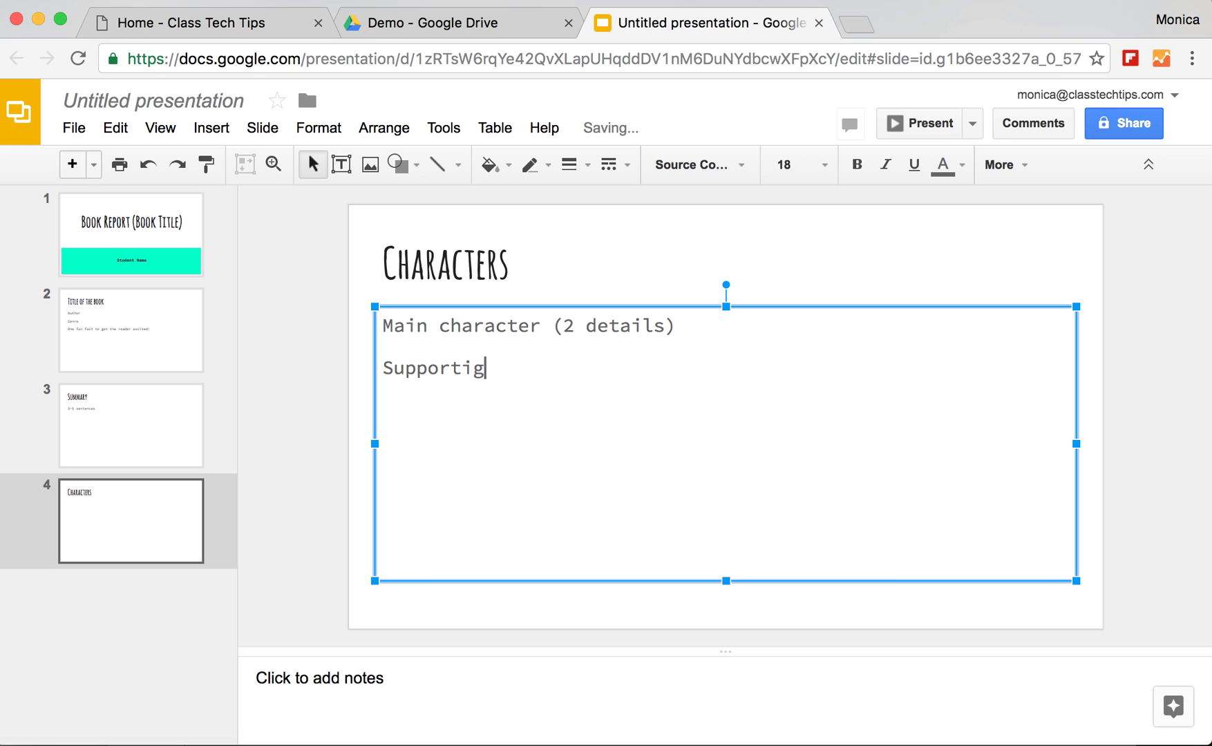
key(BackSpace)
key(BackSpace)
text(ng characters ()
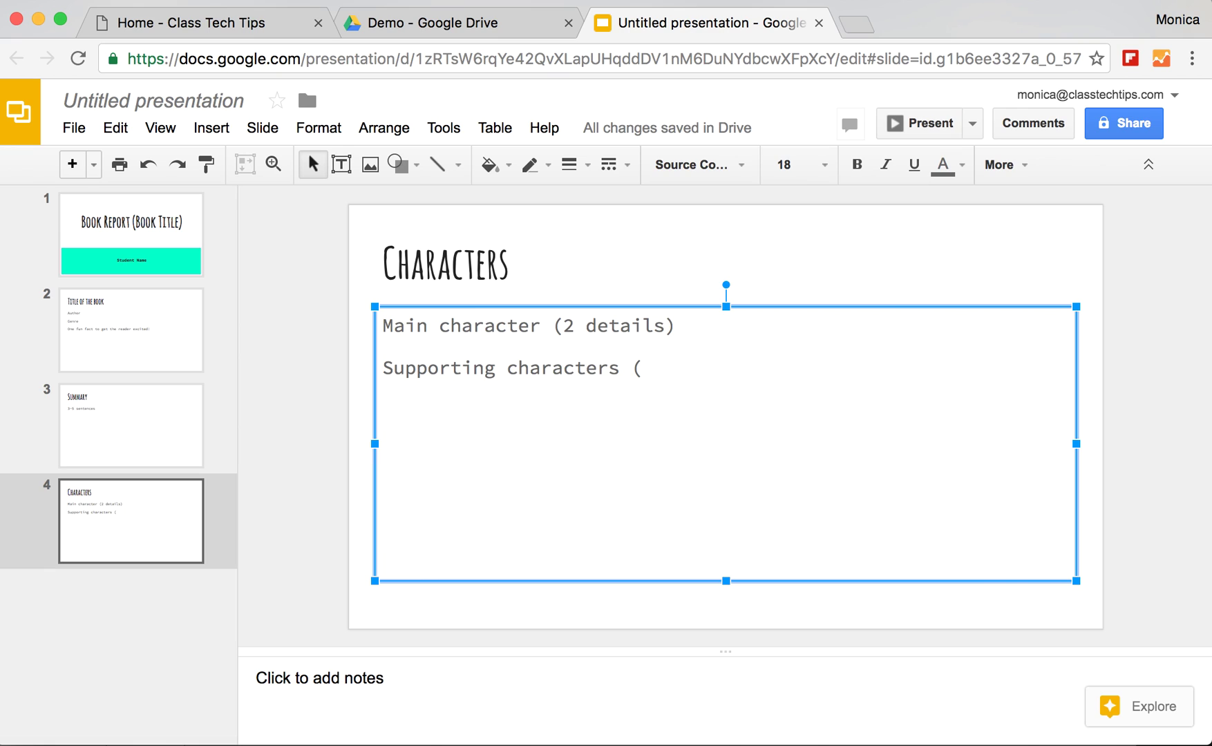
text(1 detial)
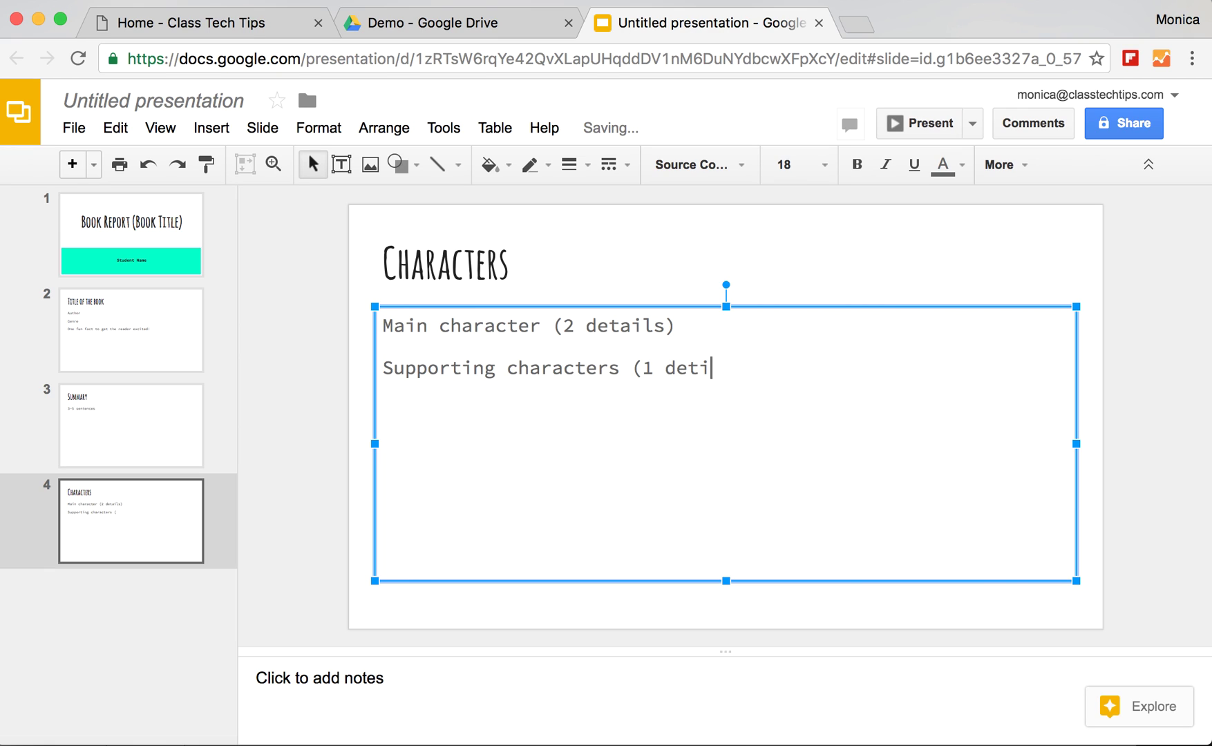
key(BackSpace)
key(BackSpace)
key(BackSpace)
text(ail each))
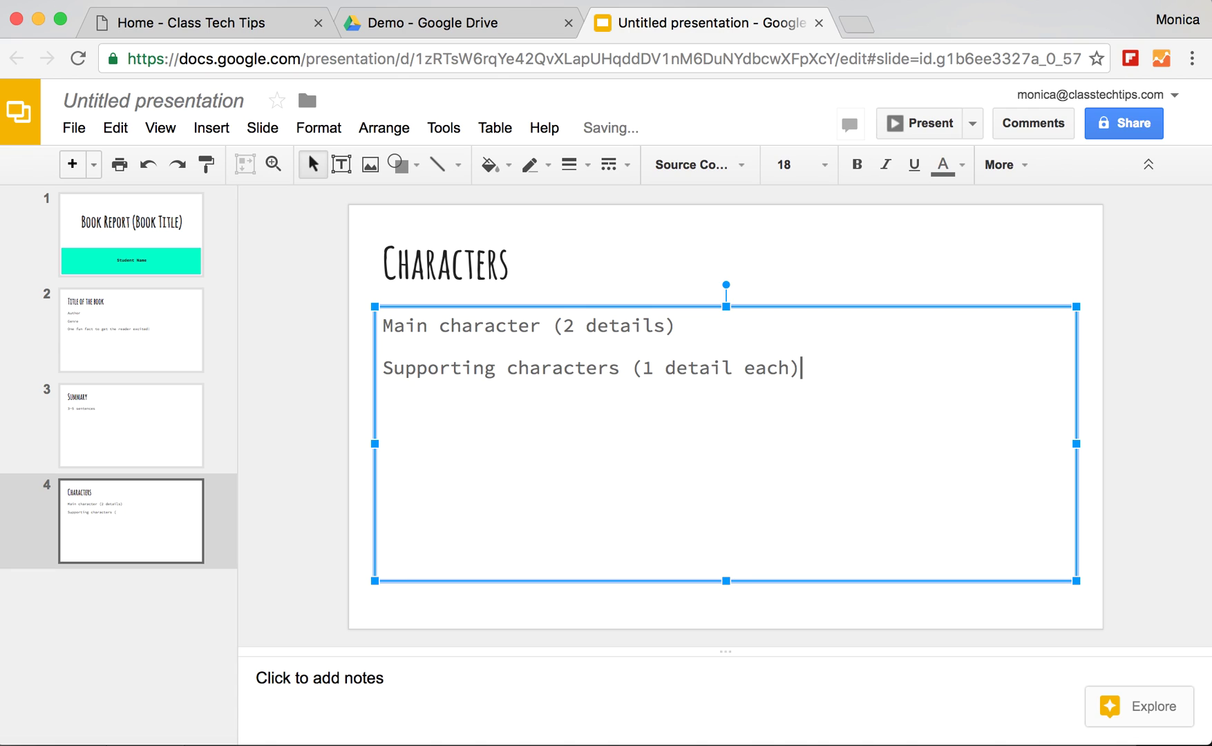
Step: Review the deck by stepping through all four slide thumbnails
click(151, 334)
click(143, 221)
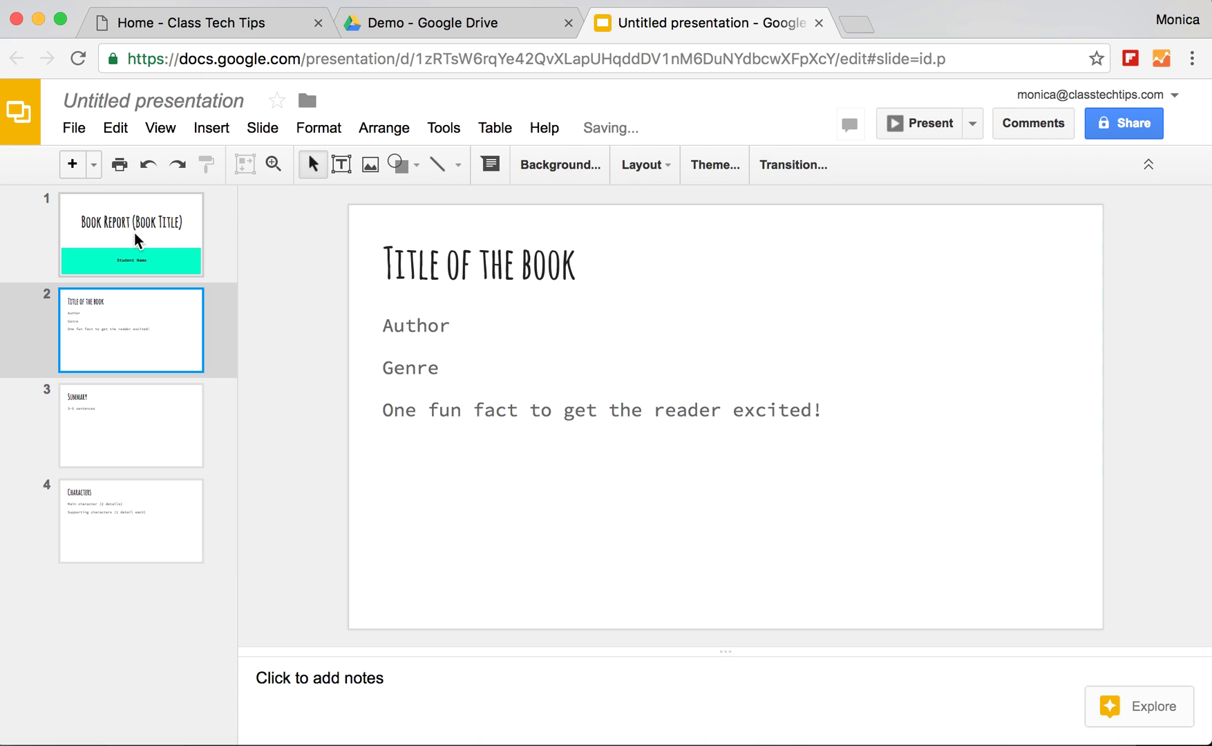
click(124, 342)
click(120, 419)
click(111, 503)
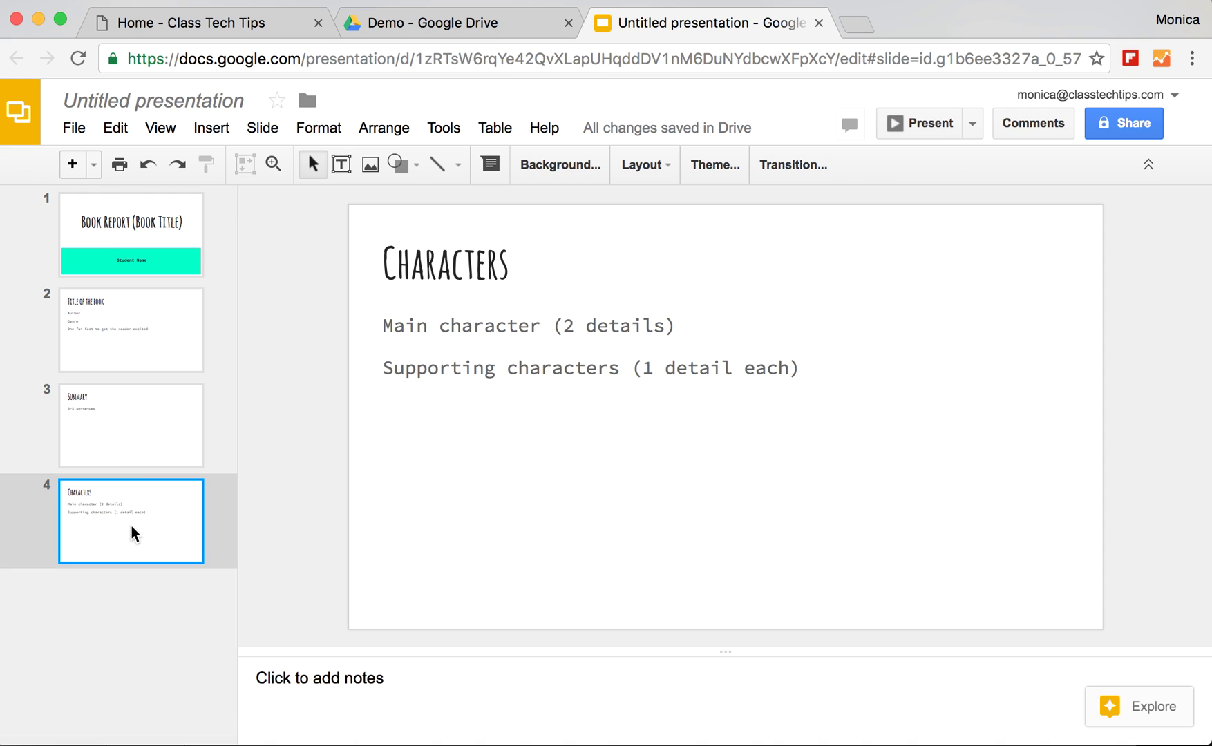
click(78, 132)
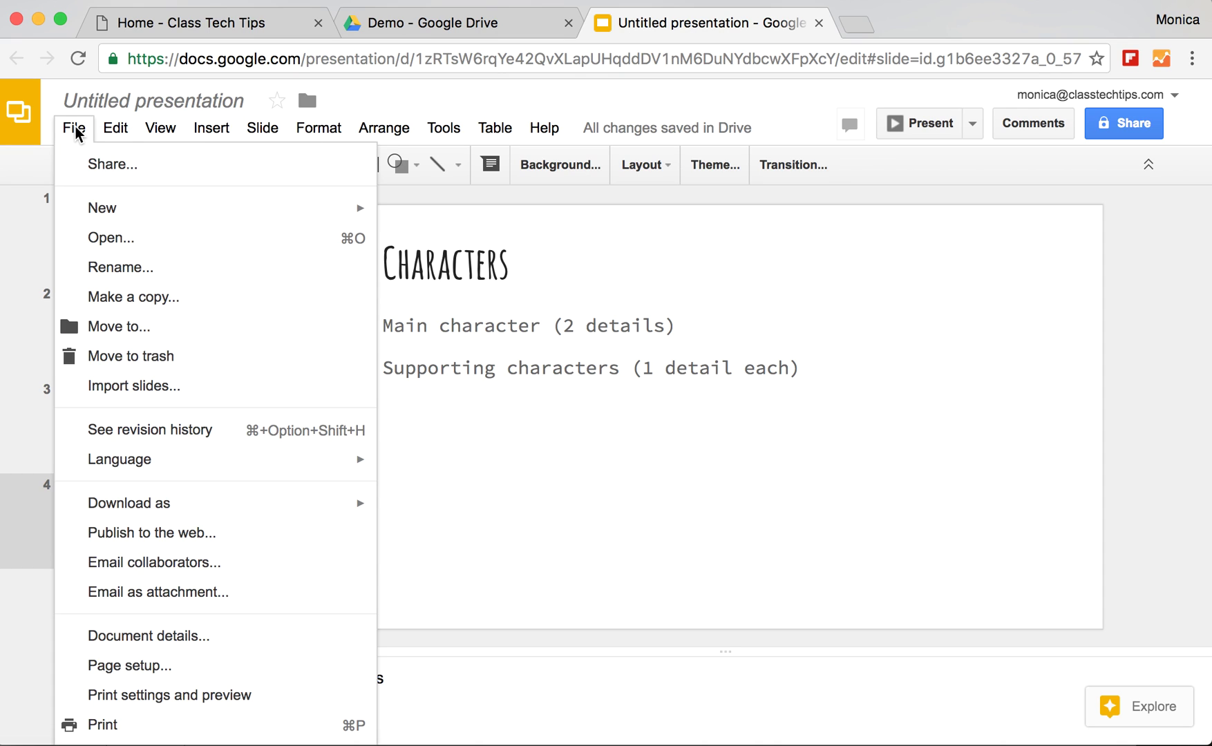
Step: Replace '(Book Title)' with 'Template' to name the presentation 'Book Report Template' and save it
click(100, 166)
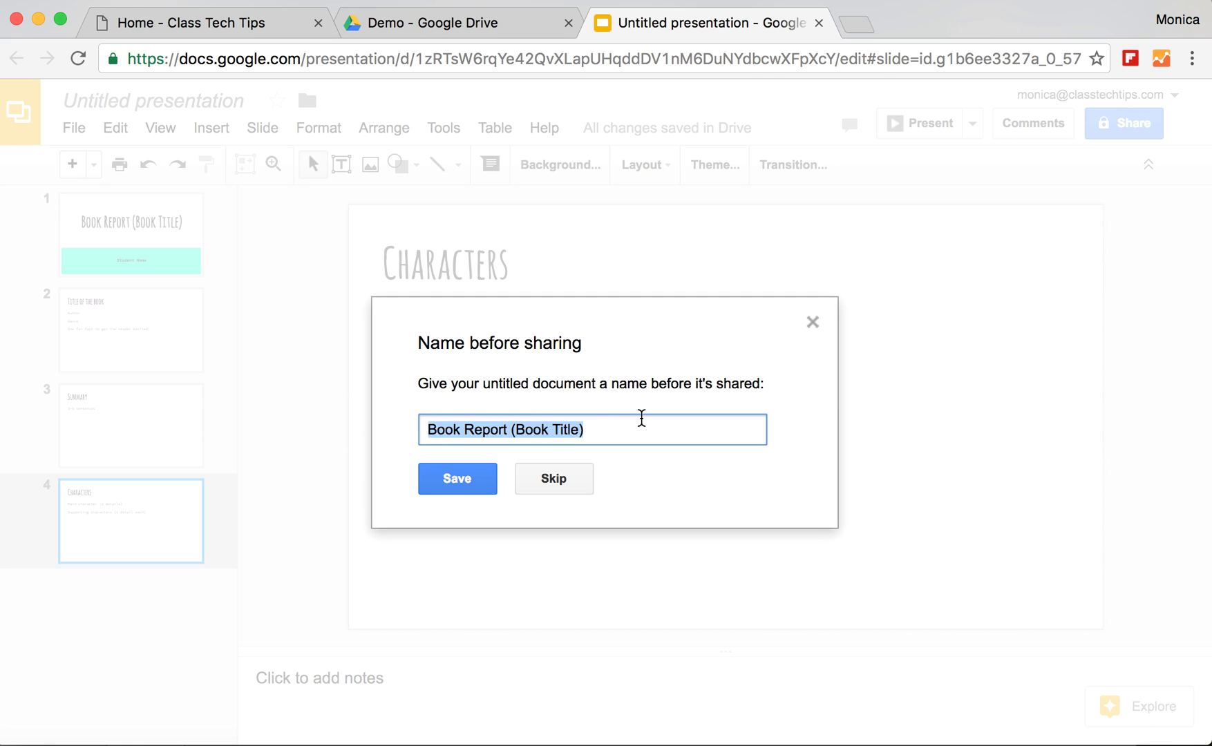
click(514, 429)
shift+click(607, 430)
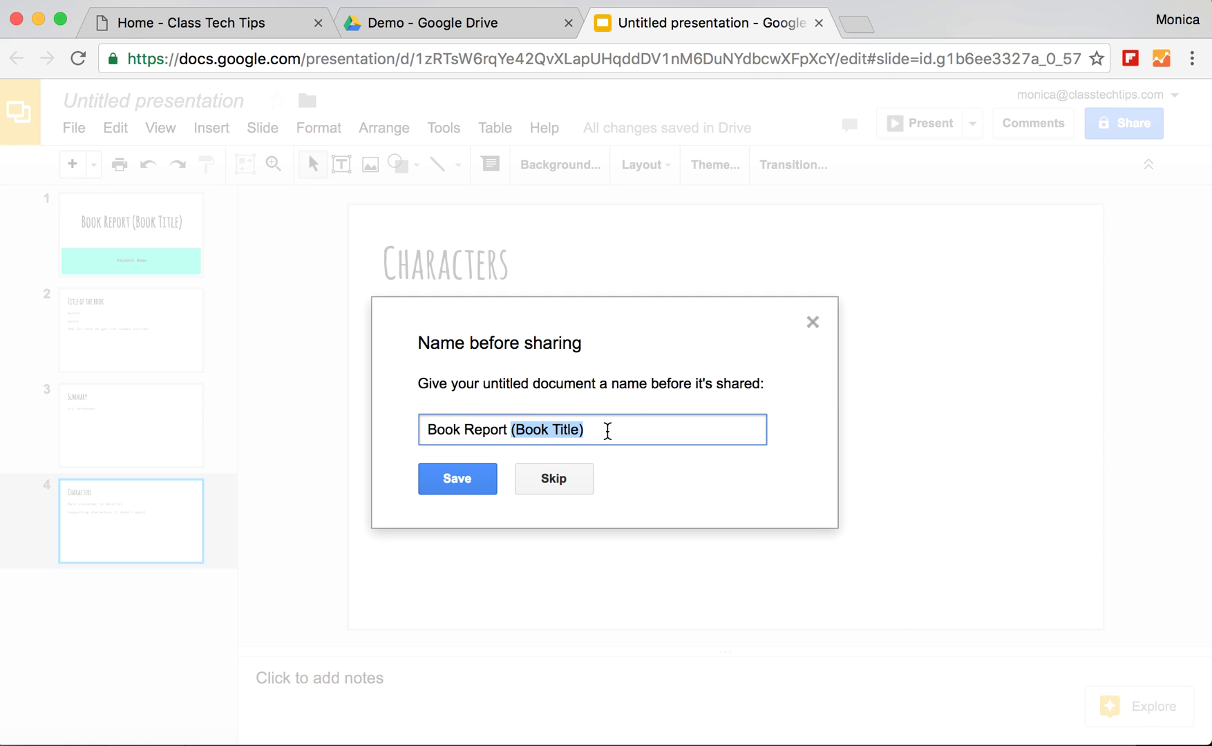
key(BackSpace)
text(Te)
key(BackSpace)
key(BackSpace)
text(Template)
click(456, 479)
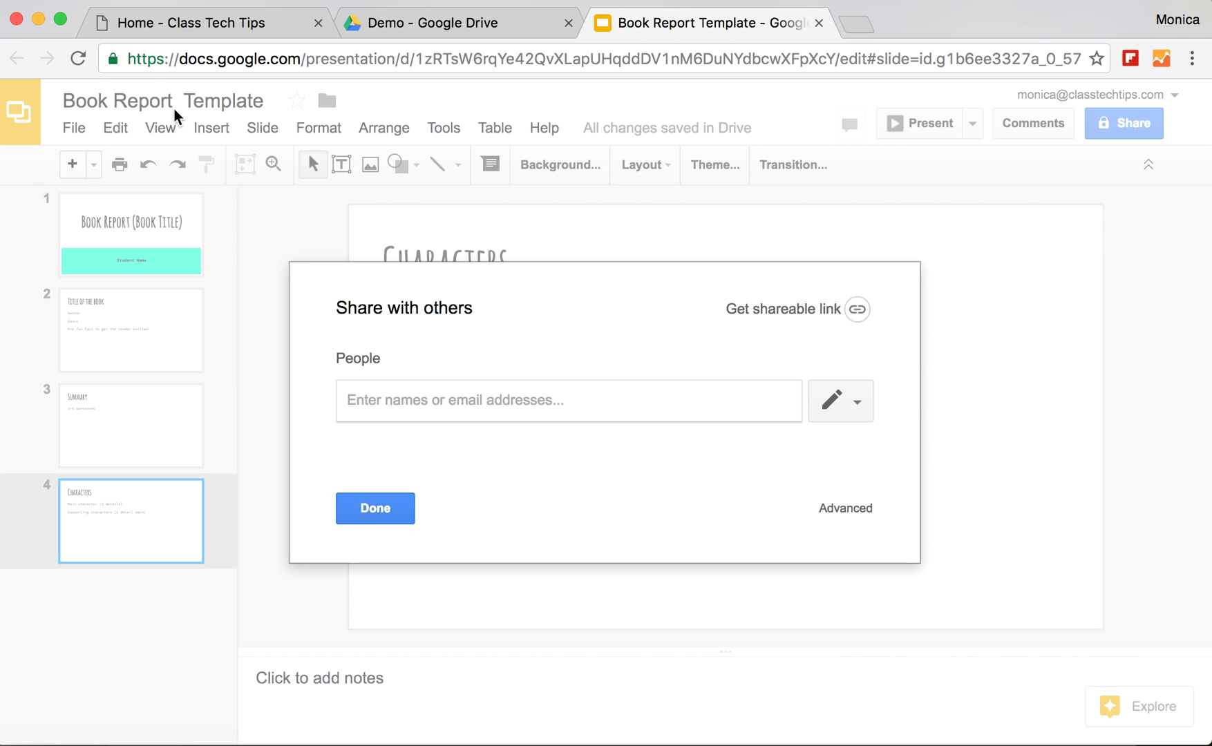
Step: Turn on link sharing with view-only access for anyone in the organisation and close the dialog
click(856, 310)
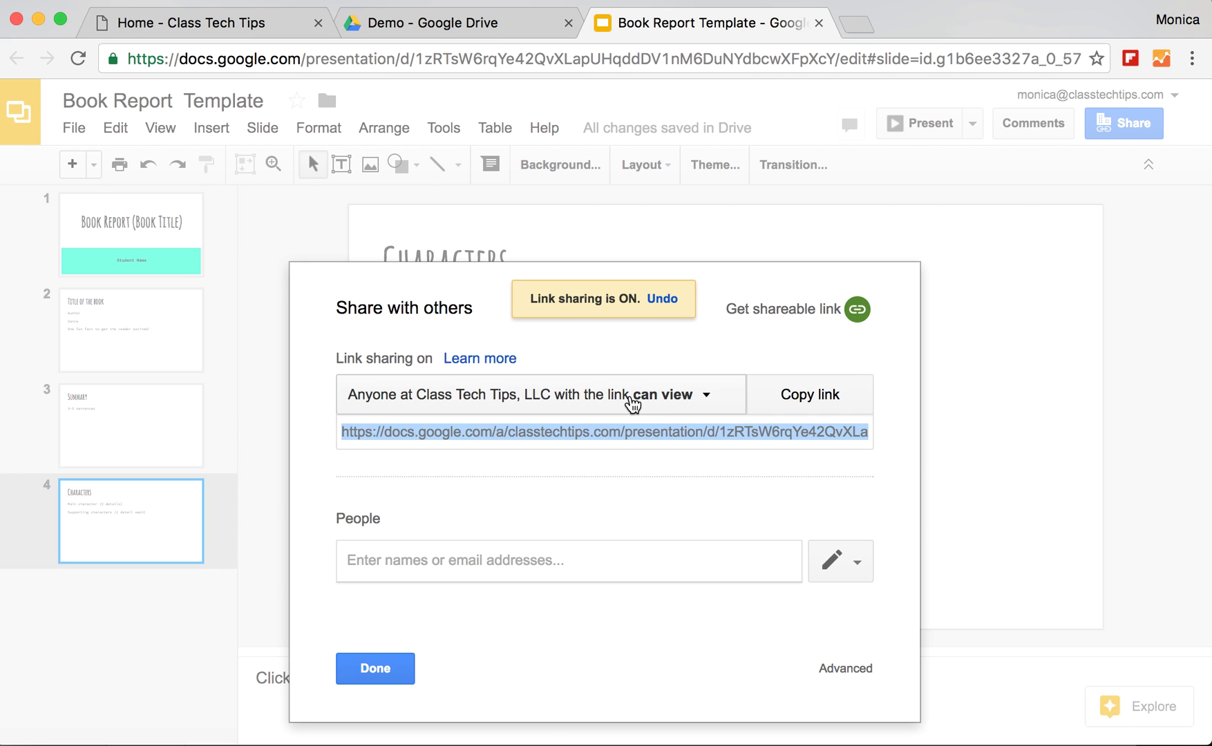
click(669, 397)
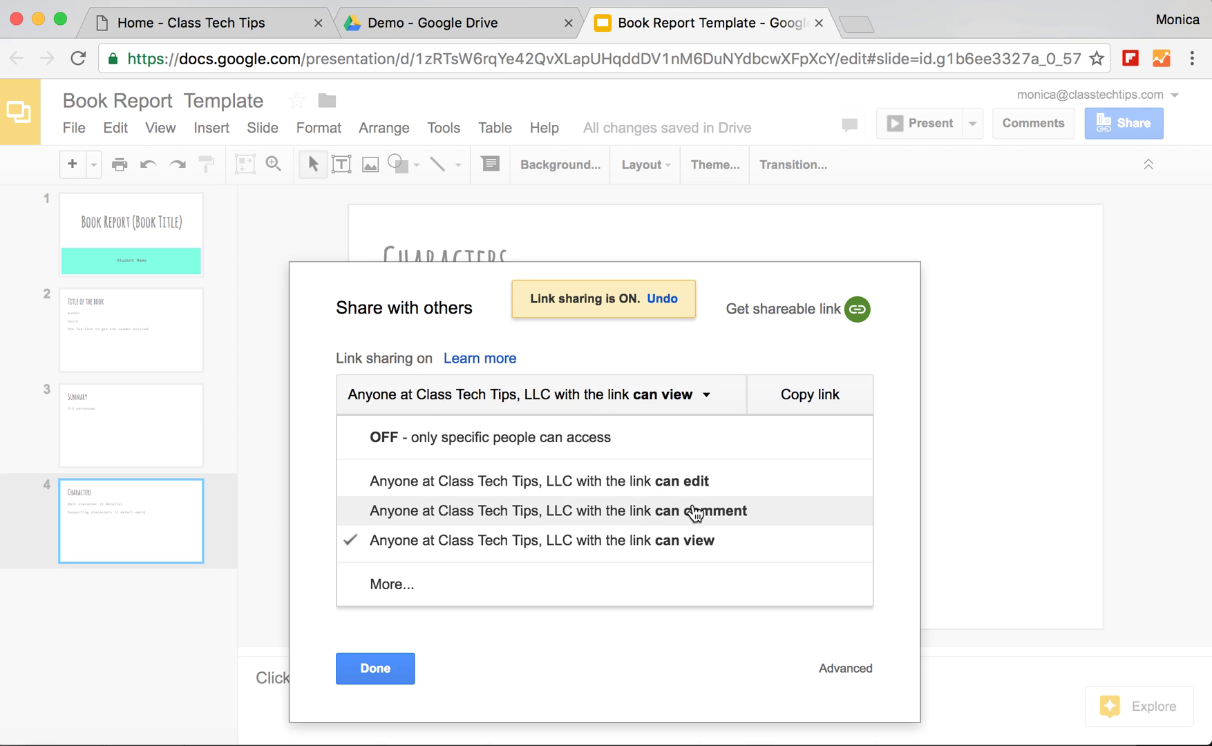
click(668, 541)
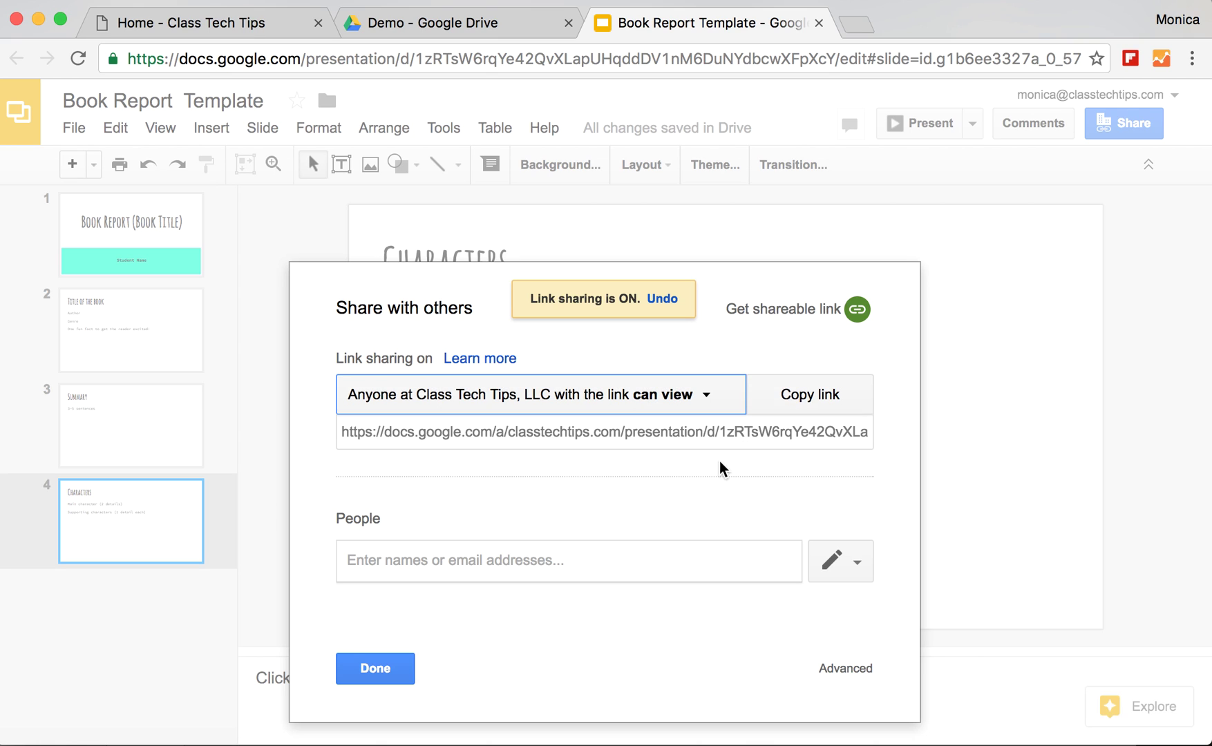
click(672, 551)
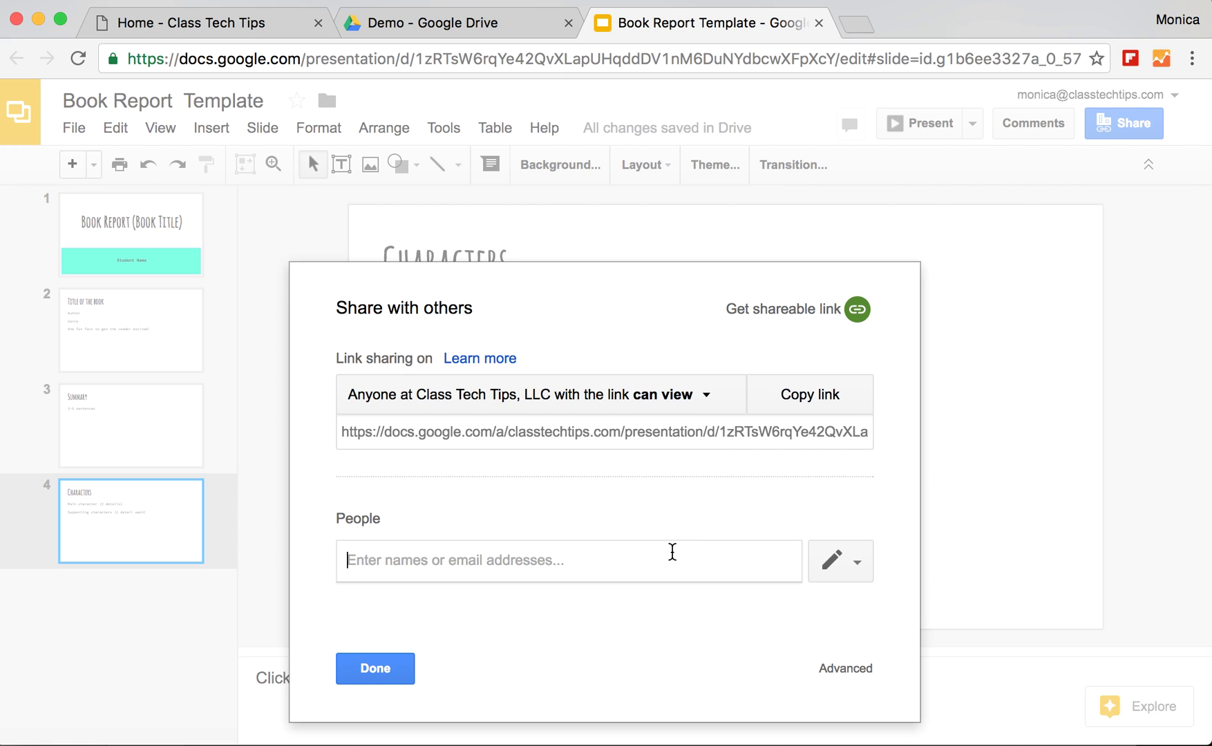
click(376, 669)
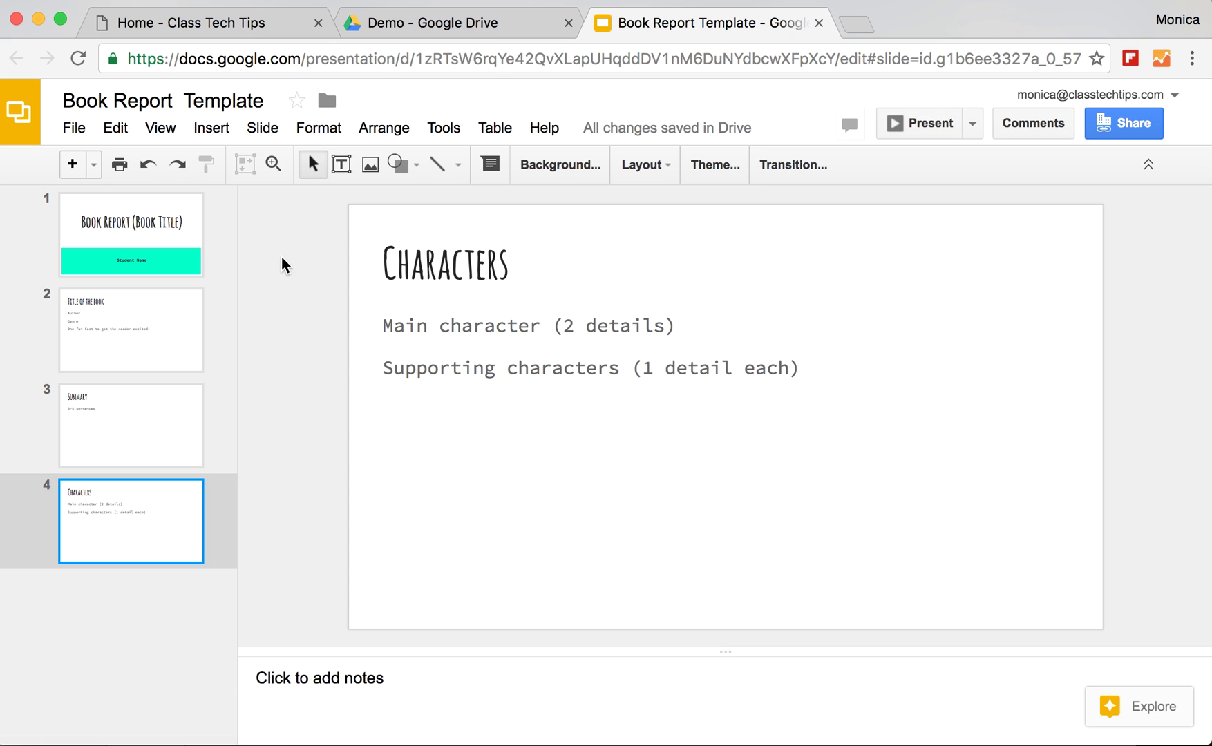
click(78, 130)
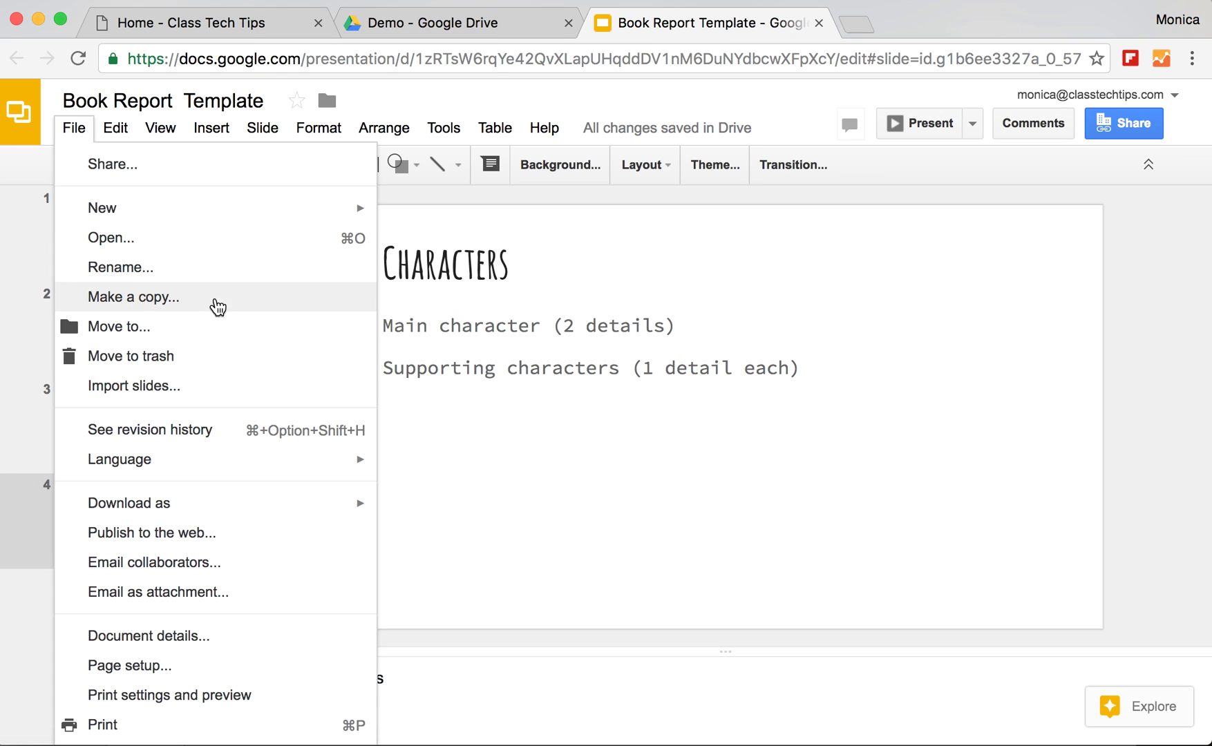
click(601, 419)
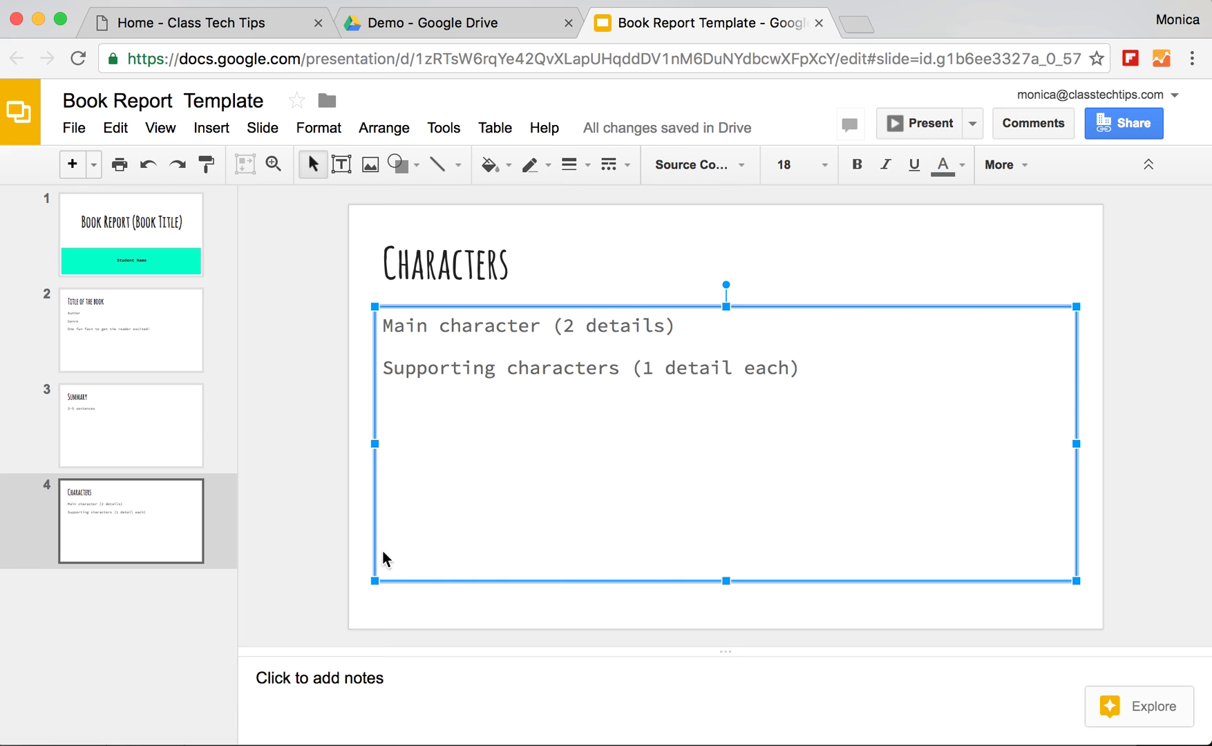